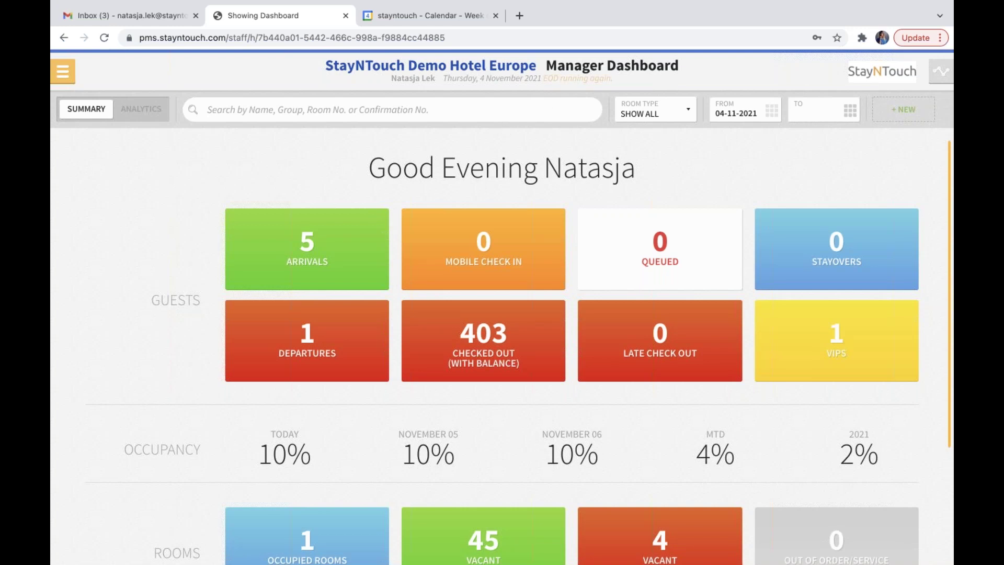
From today's arrivals, print the registration cards for only the first three guests in the list
left_click(319, 253)
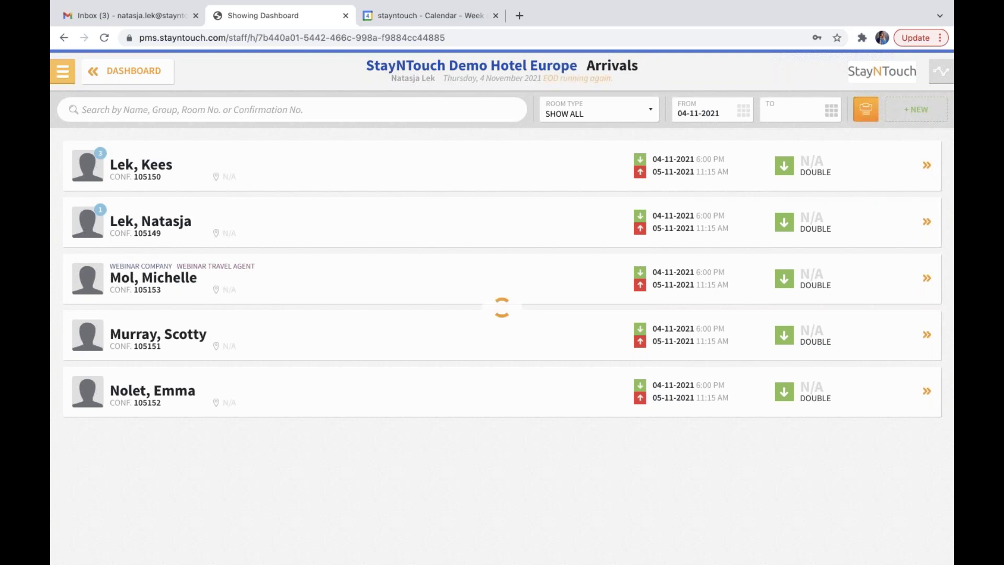
left_click(865, 110)
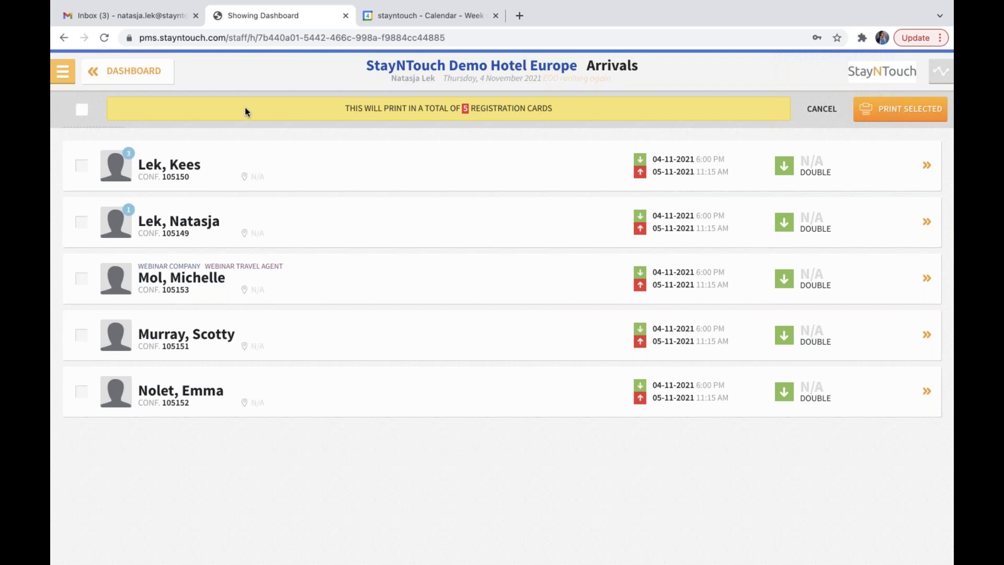
left_click(81, 166)
left_click(81, 224)
left_click(81, 277)
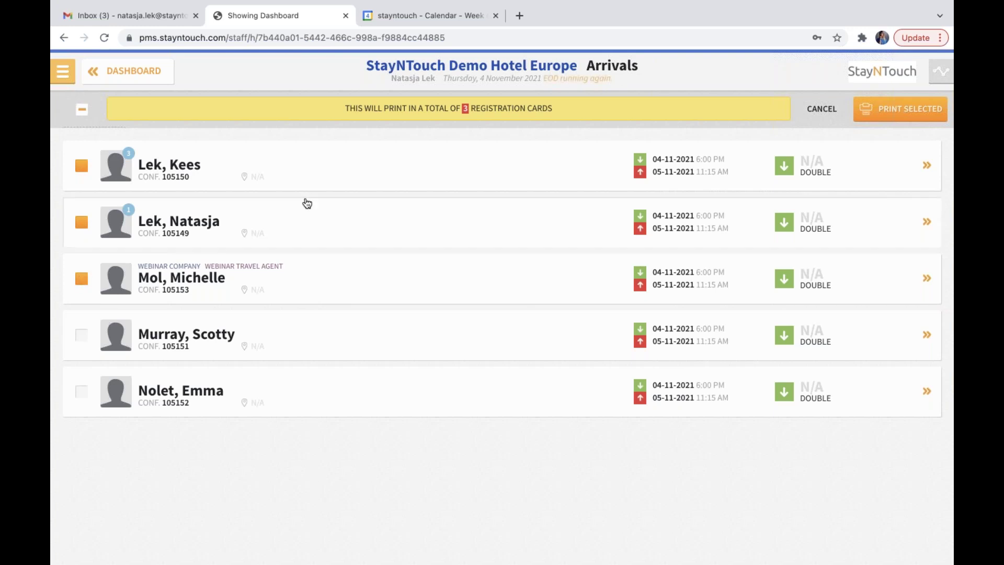
left_click(895, 109)
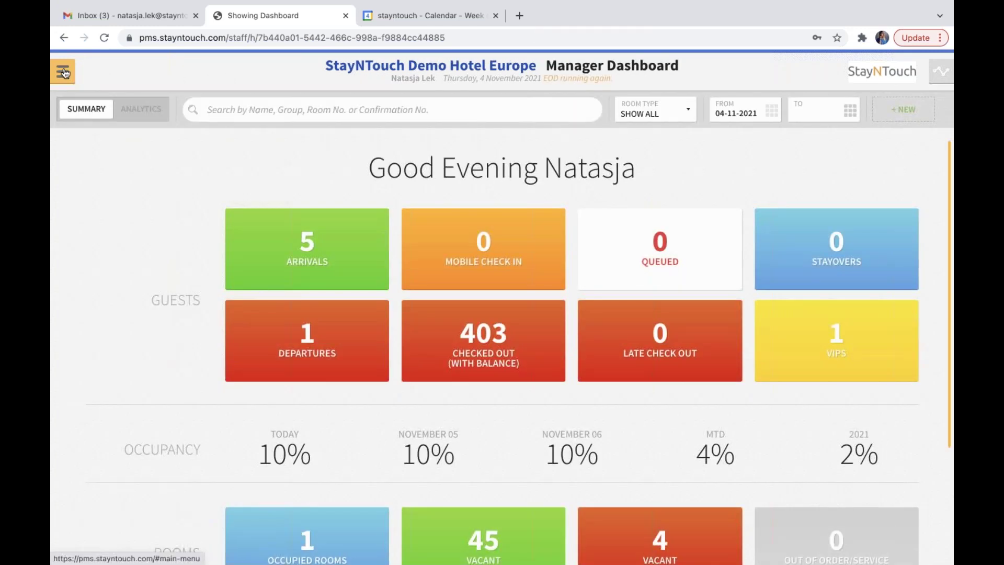
Open the User Roles page in the Hotel & Staff admin settings
left_click(63, 71)
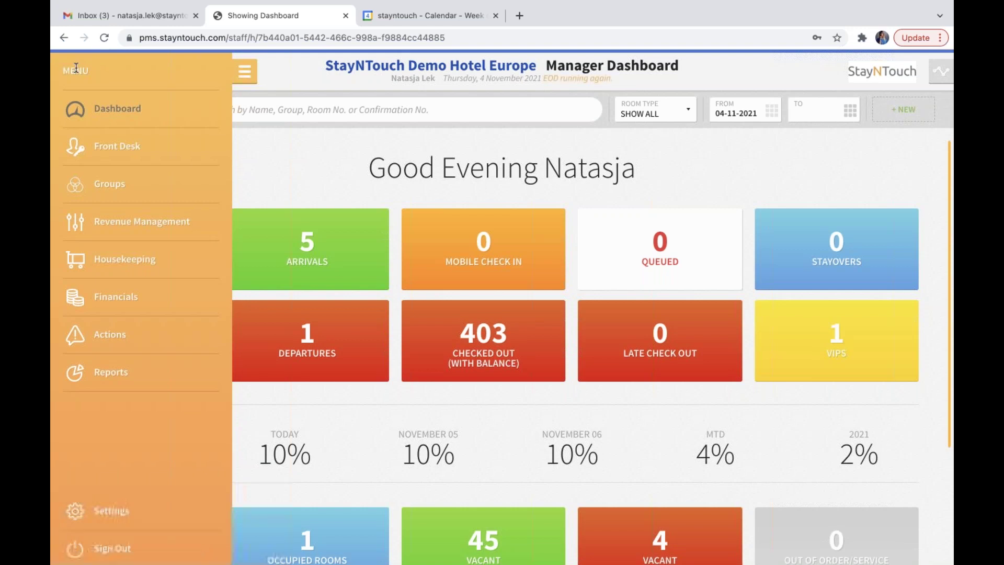
left_click(112, 511)
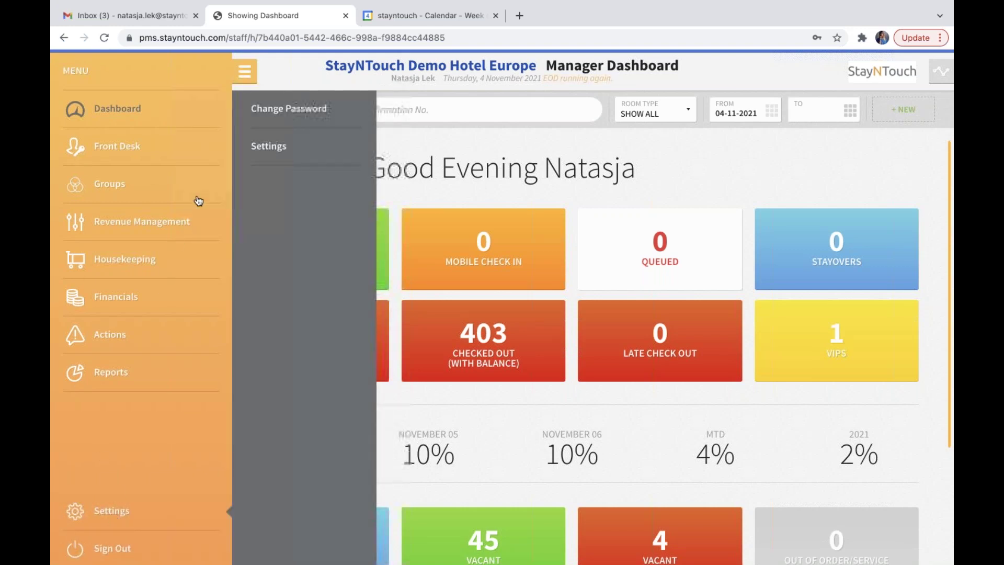
left_click(276, 150)
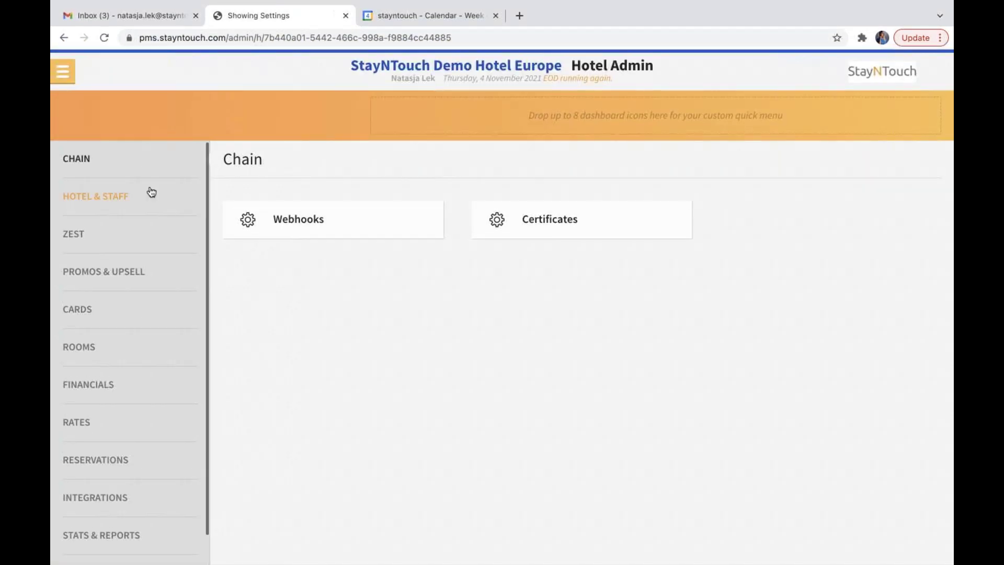
left_click(151, 194)
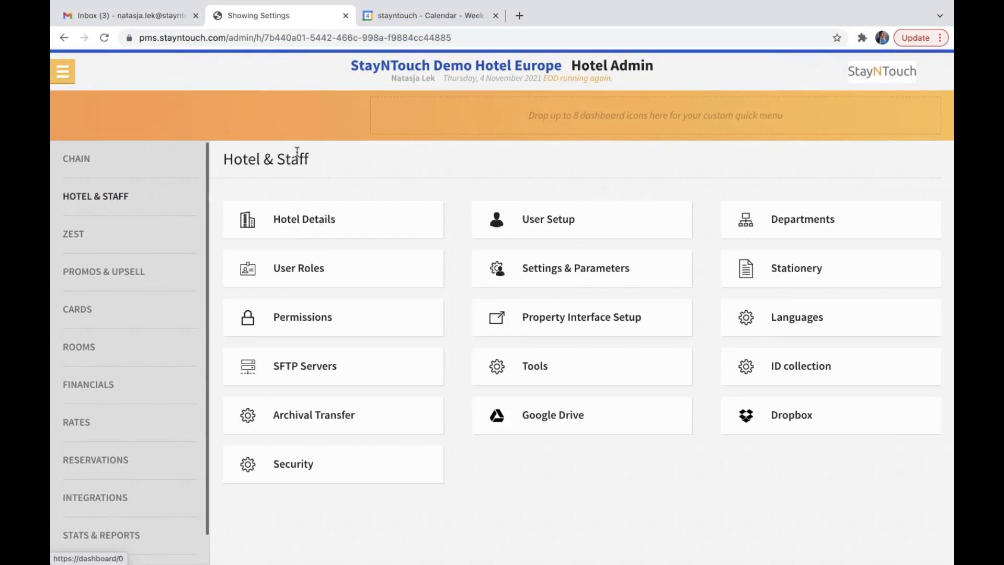
left_click(354, 265)
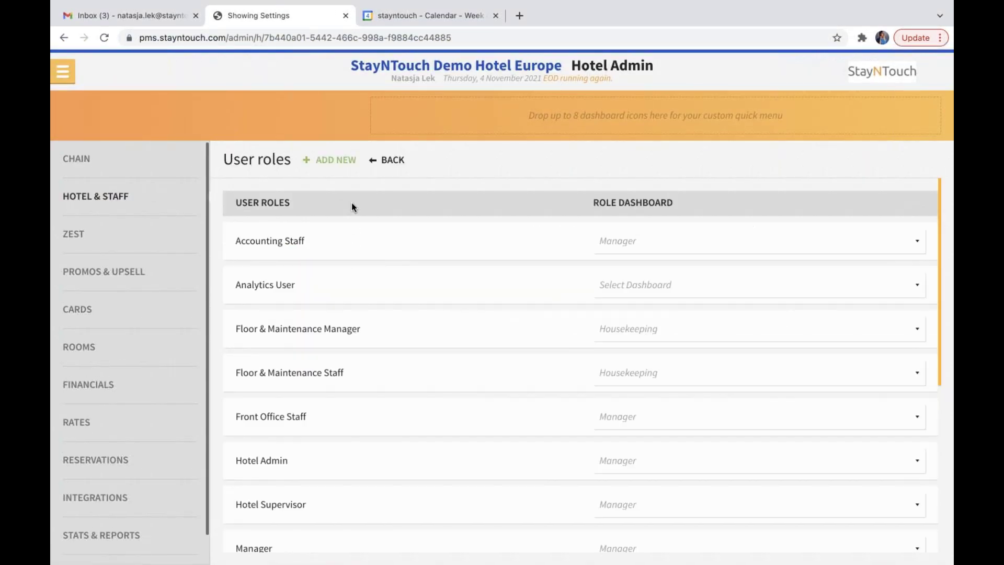
Add a new user role named "Webinar user" and save it
left_click(342, 163)
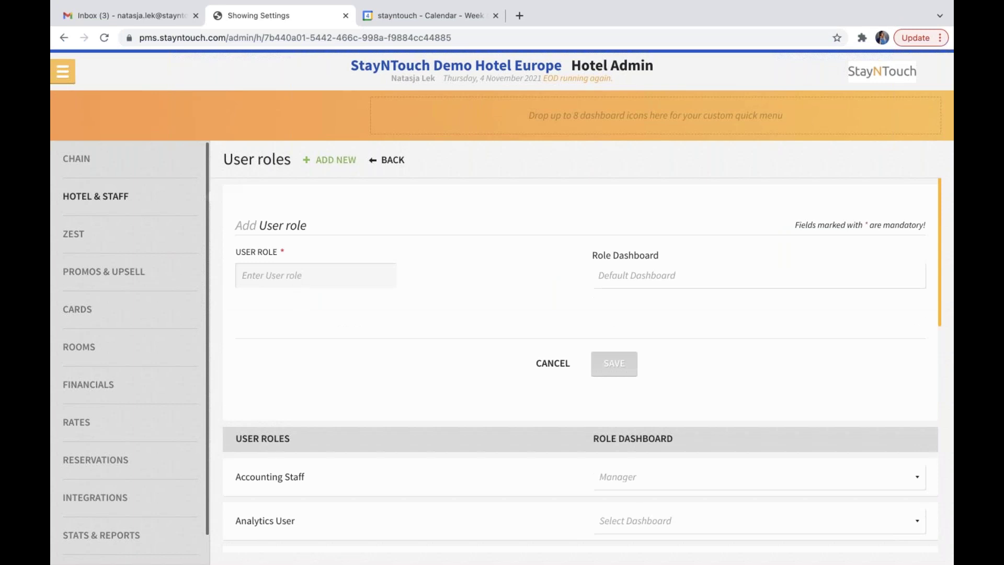
left_click(281, 276)
type("W")
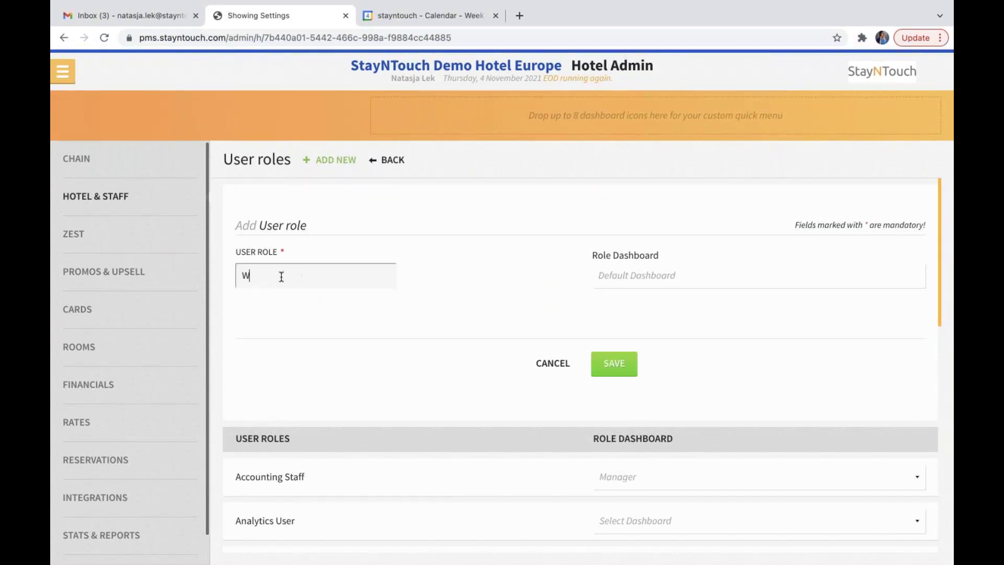
type("ebinar User")
left_click(603, 364)
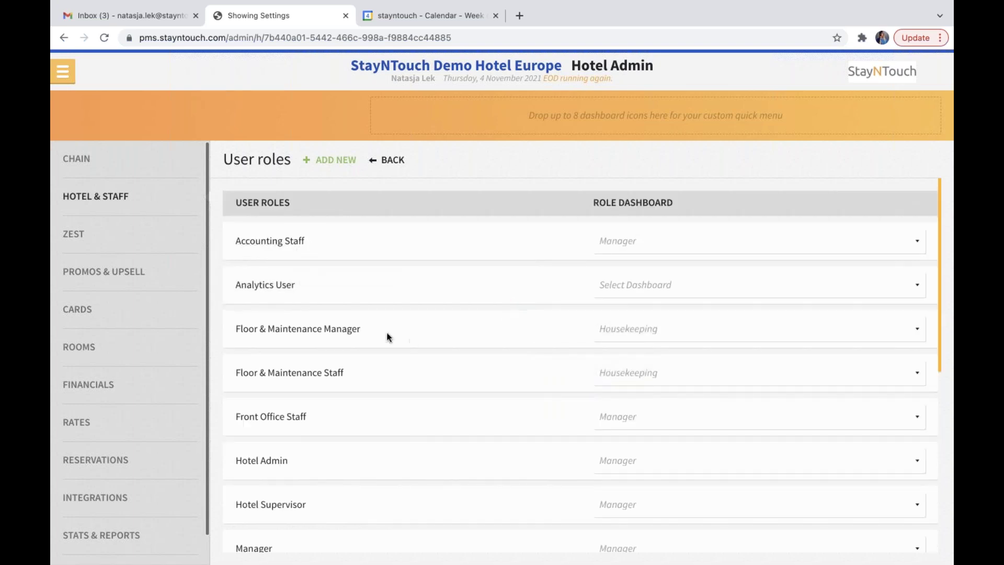
Set the role dashboard of the Webinar user role to Front Desk
scroll(389, 337, "down", 5)
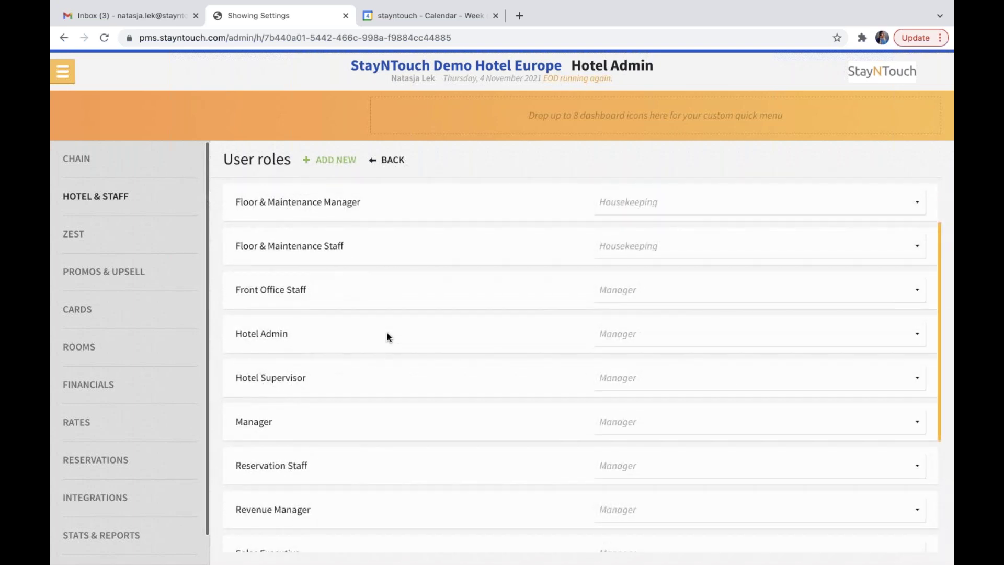
scroll(388, 336, "down", 1)
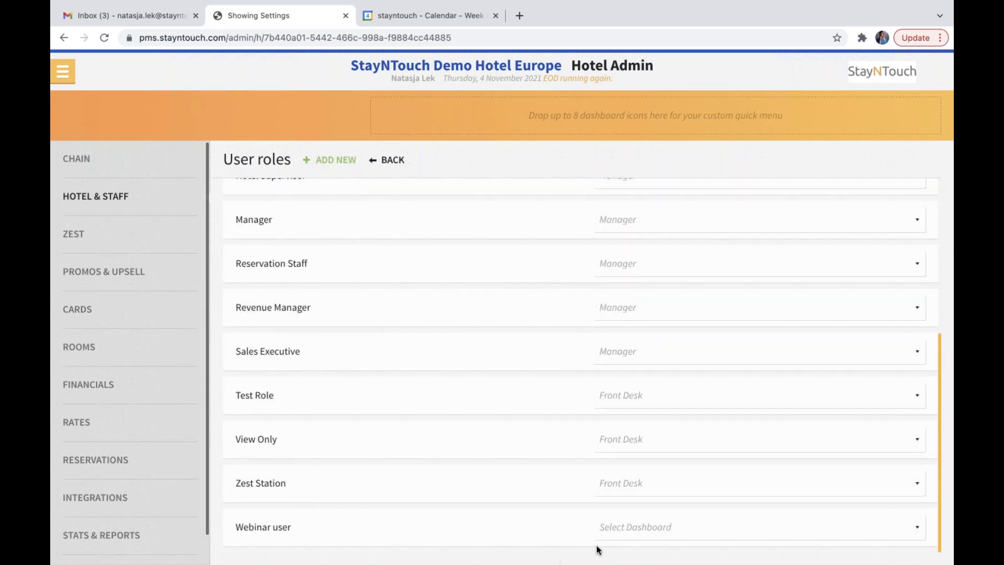
left_click(618, 534)
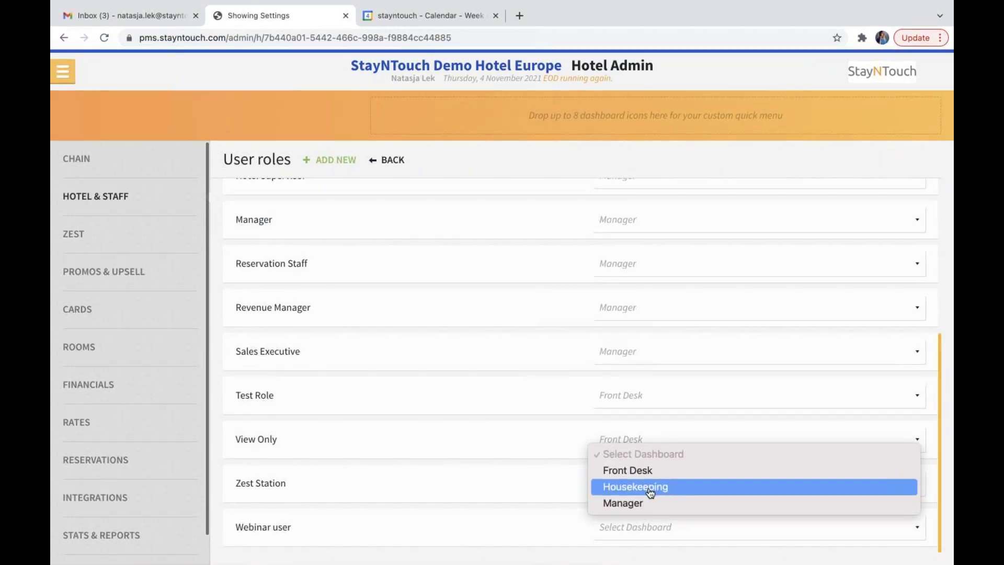
left_click(652, 471)
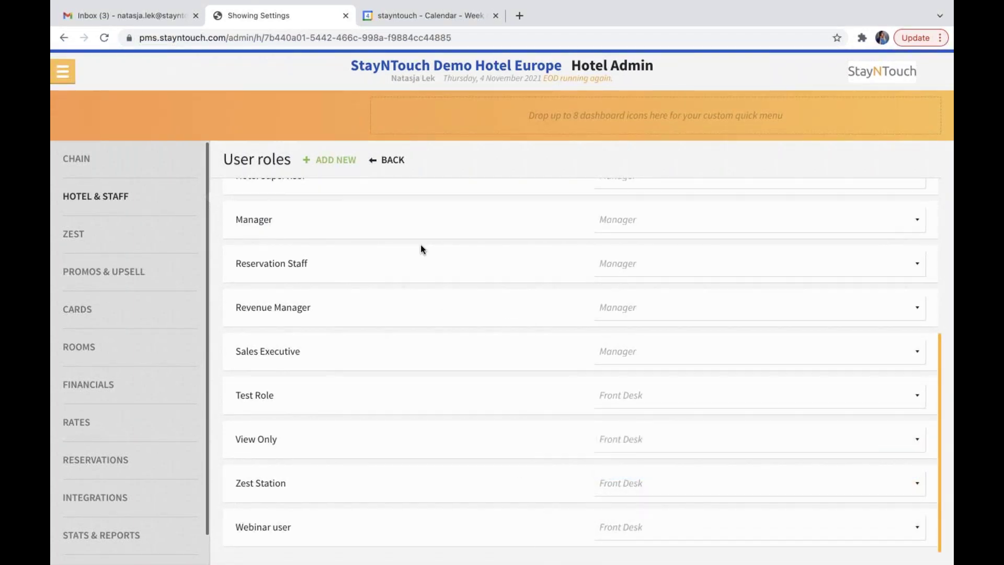
Open the Hotel & Staff permissions and view those of the Test Role
left_click(395, 157)
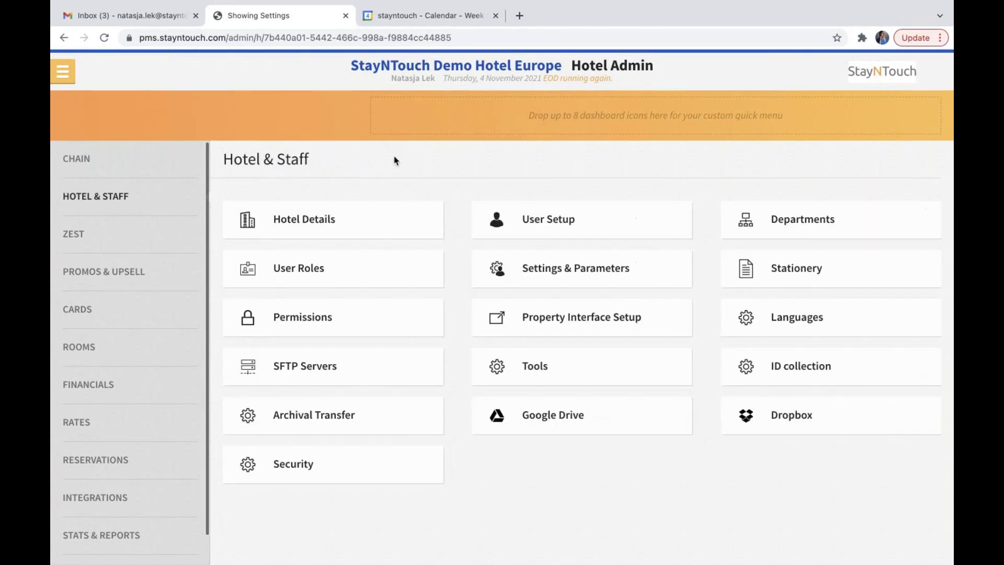
left_click(350, 316)
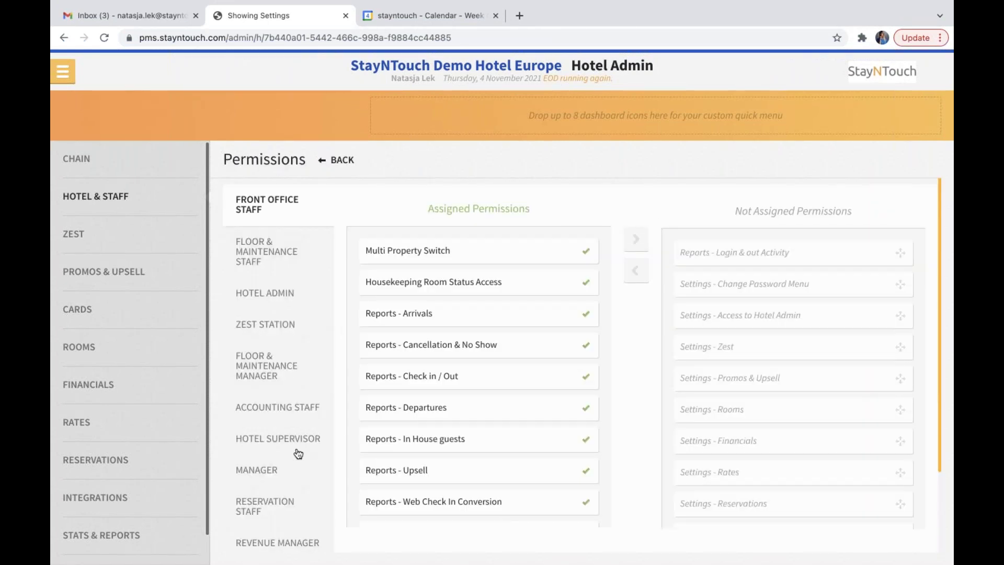
scroll(295, 450, "down", 2)
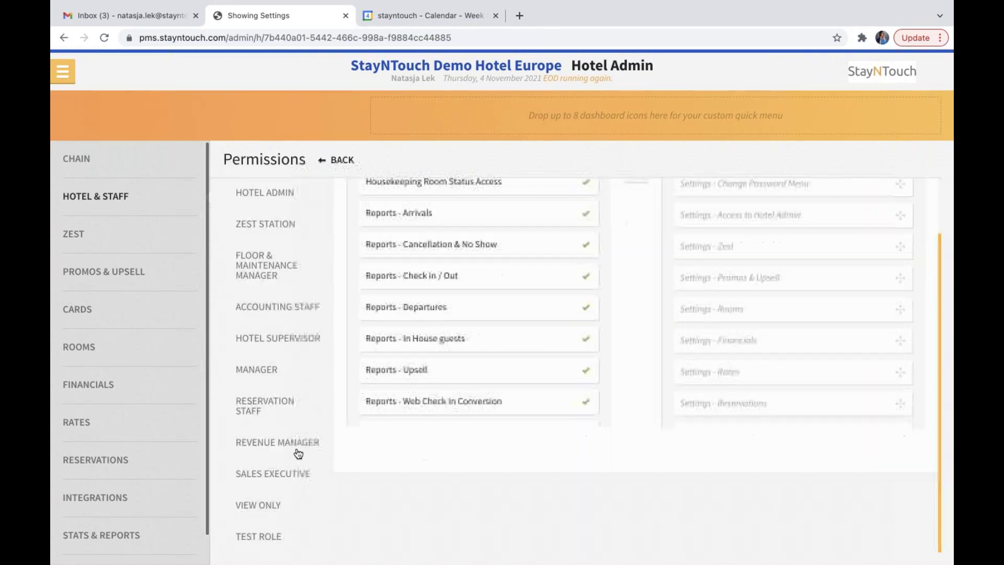
left_click(277, 536)
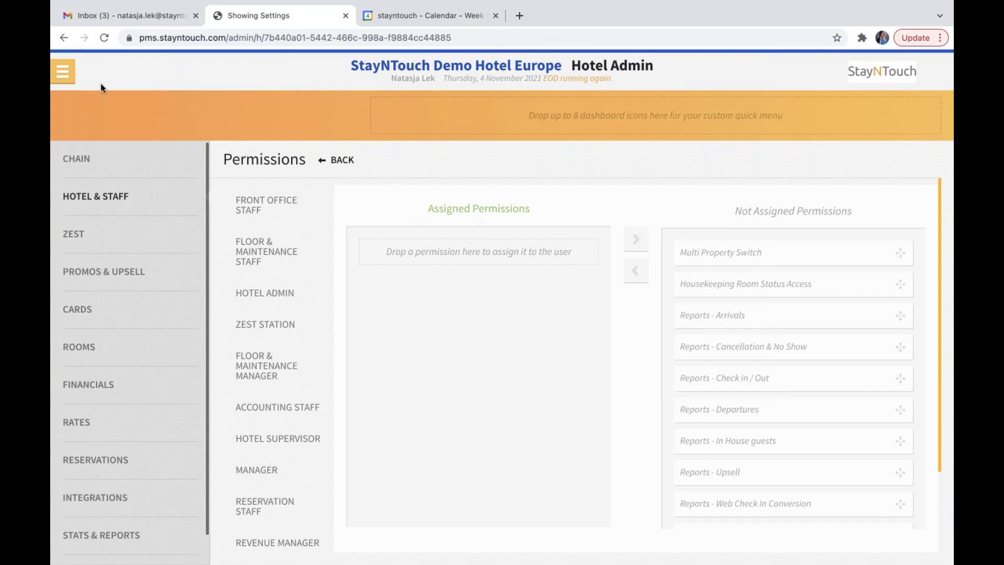
Open the filters of the housekeeping Room Status page and examine the housekeeping status options
left_click(61, 75)
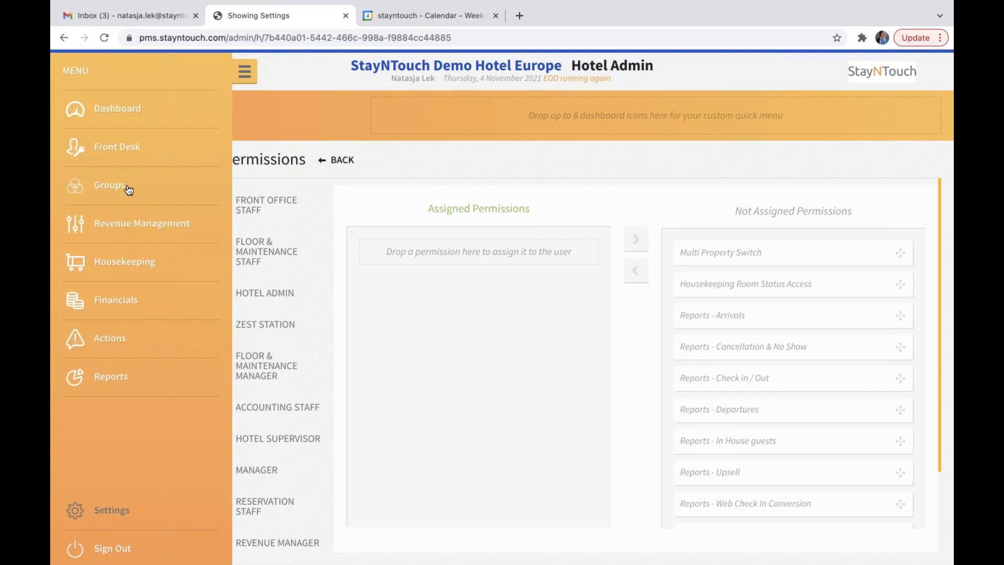
left_click(146, 265)
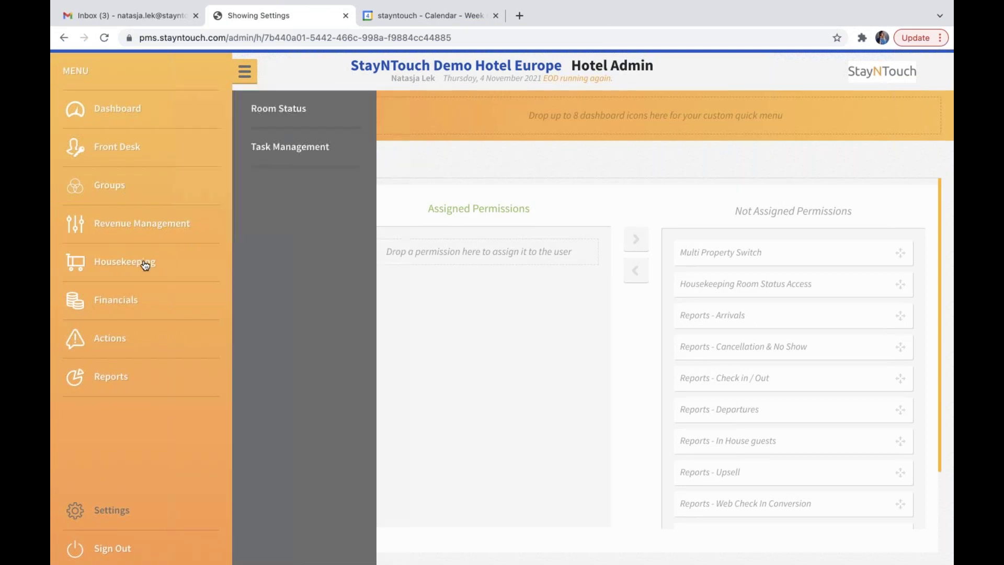
left_click(291, 115)
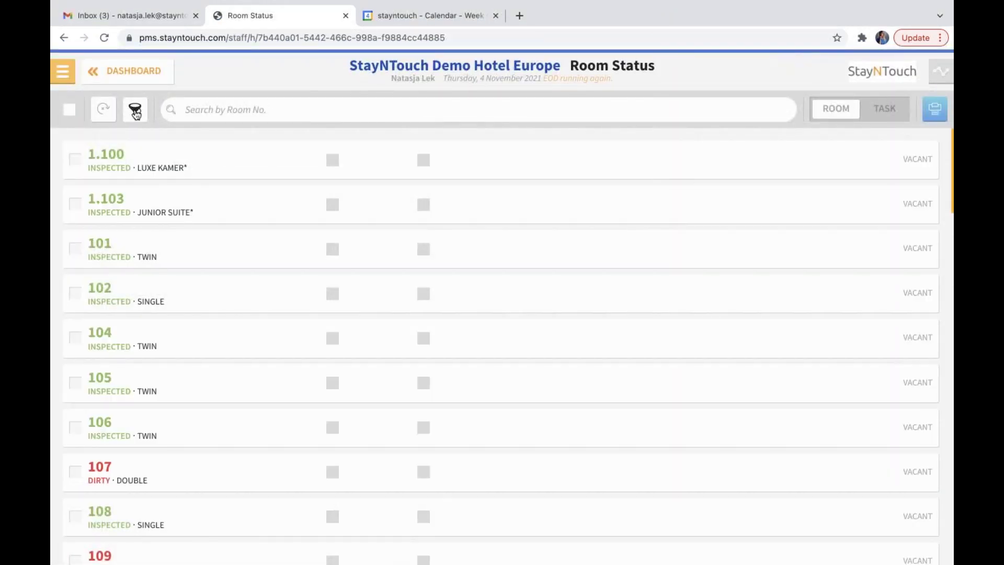
left_click(135, 111)
scroll(148, 263, "down", 2)
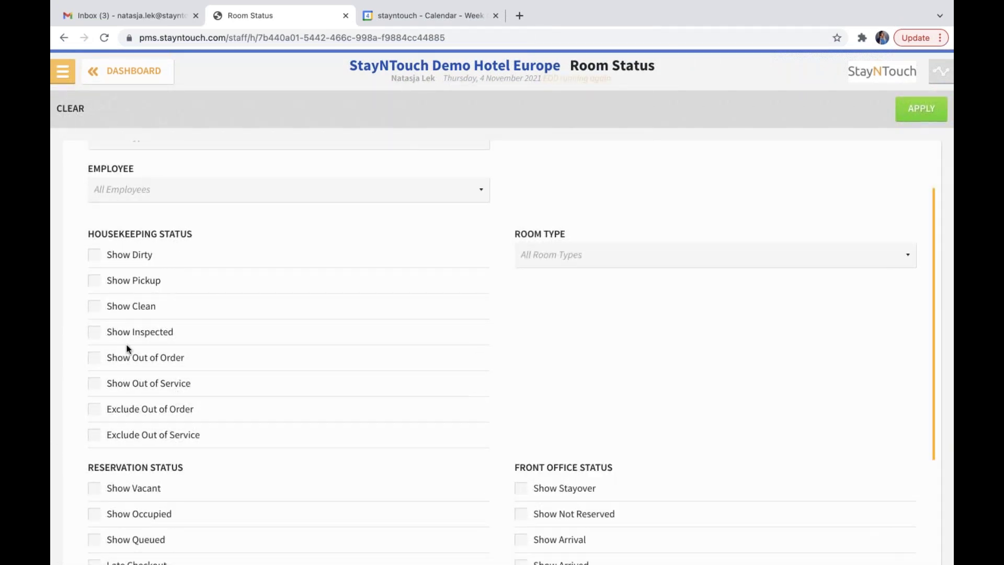
scroll(126, 344, "down", 2)
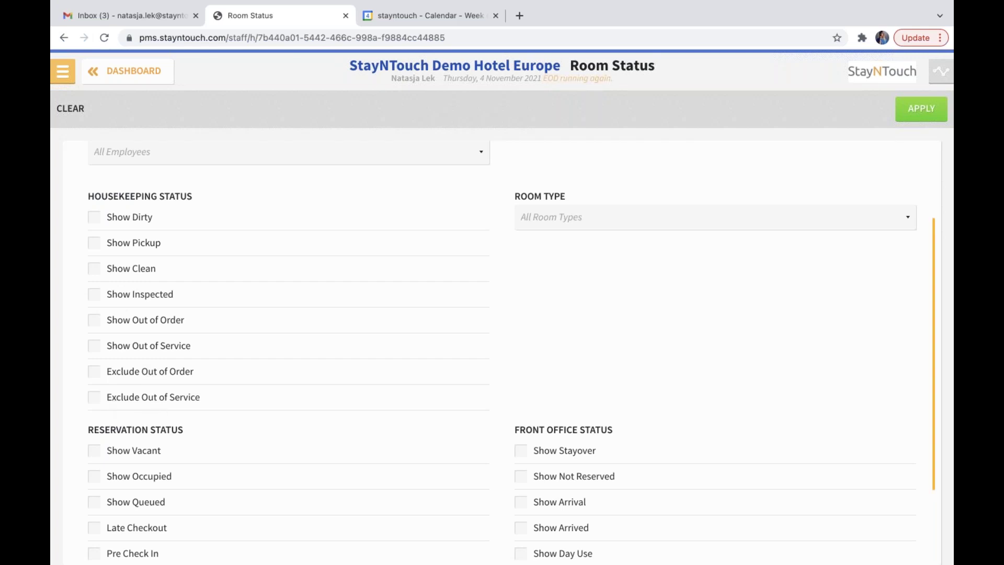
Try the housekeeping status filters for showing and excluding Out of Order and Out of Service rooms
left_click(113, 328)
left_click(117, 347)
left_click(122, 377)
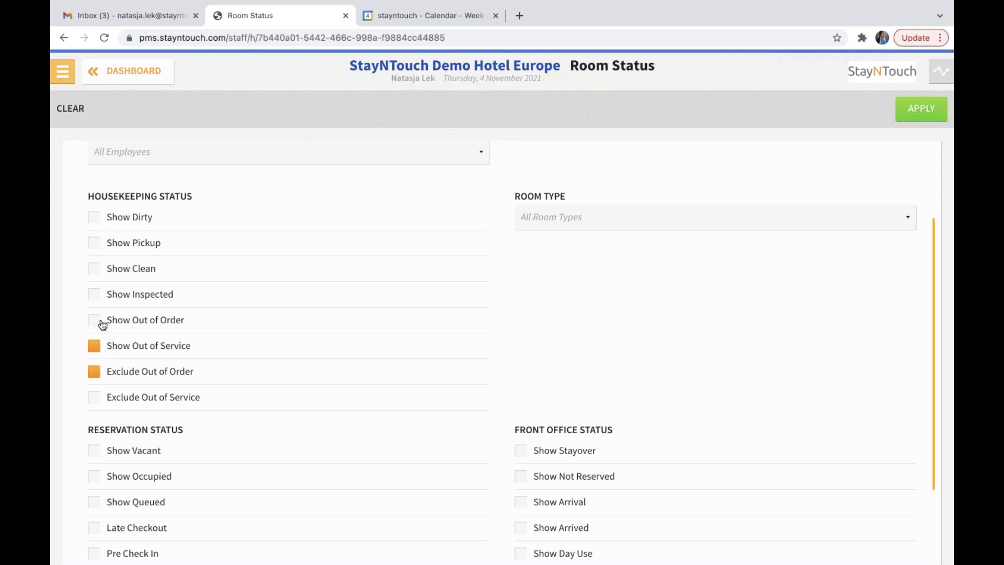
left_click(132, 403)
Start a new custom export based on Financial Transaction data under scheduled reports and exports
left_click(62, 80)
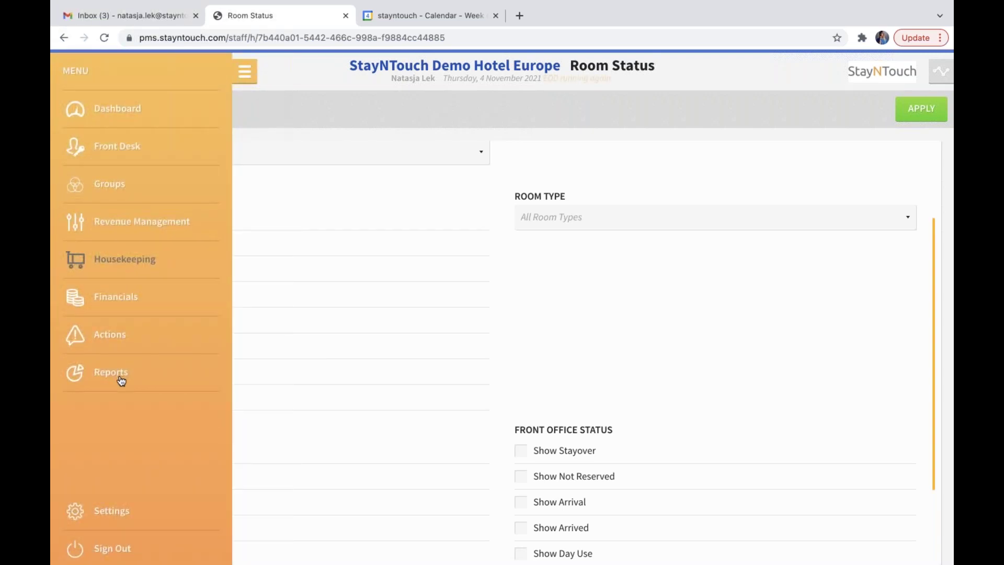
left_click(121, 380)
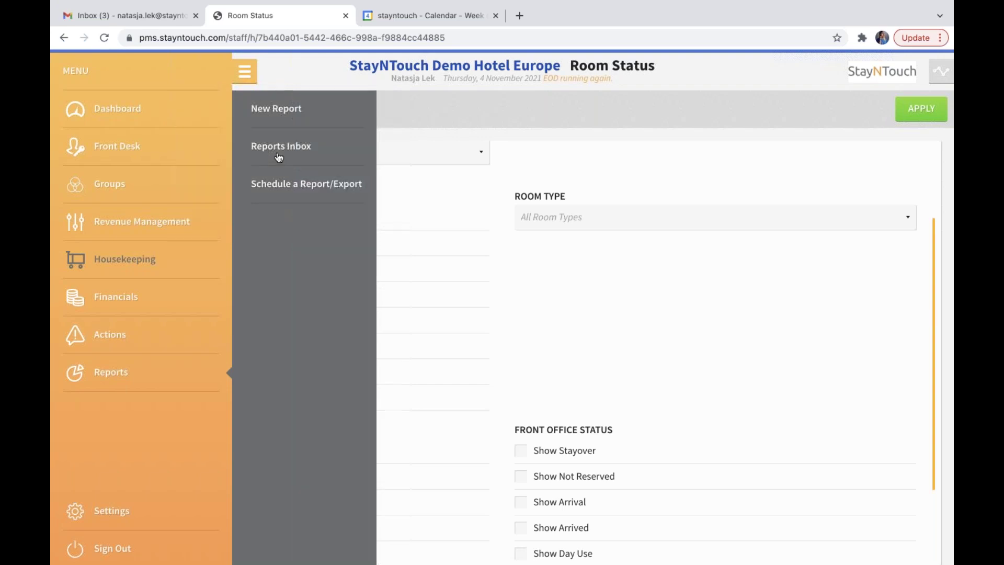
left_click(325, 184)
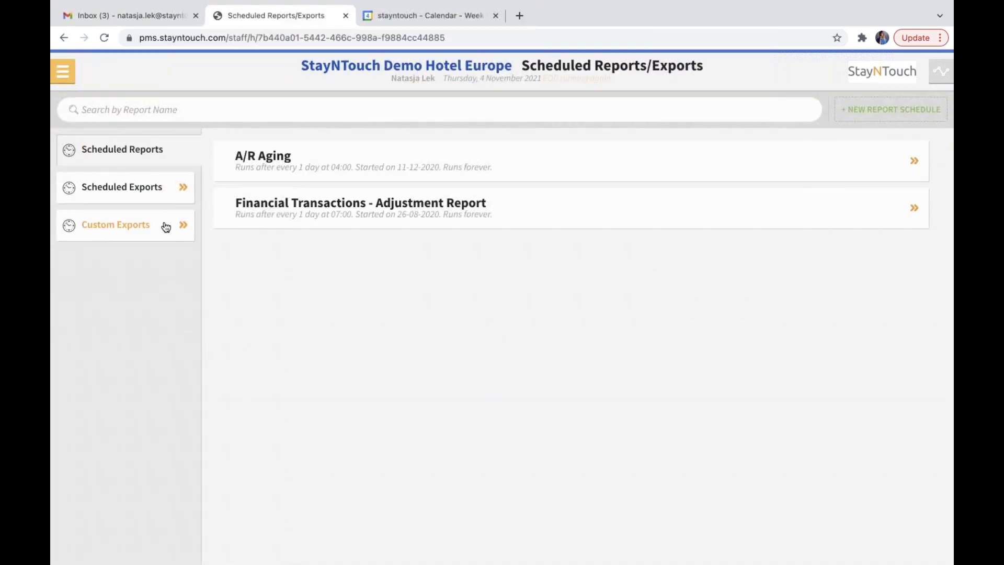
left_click(135, 233)
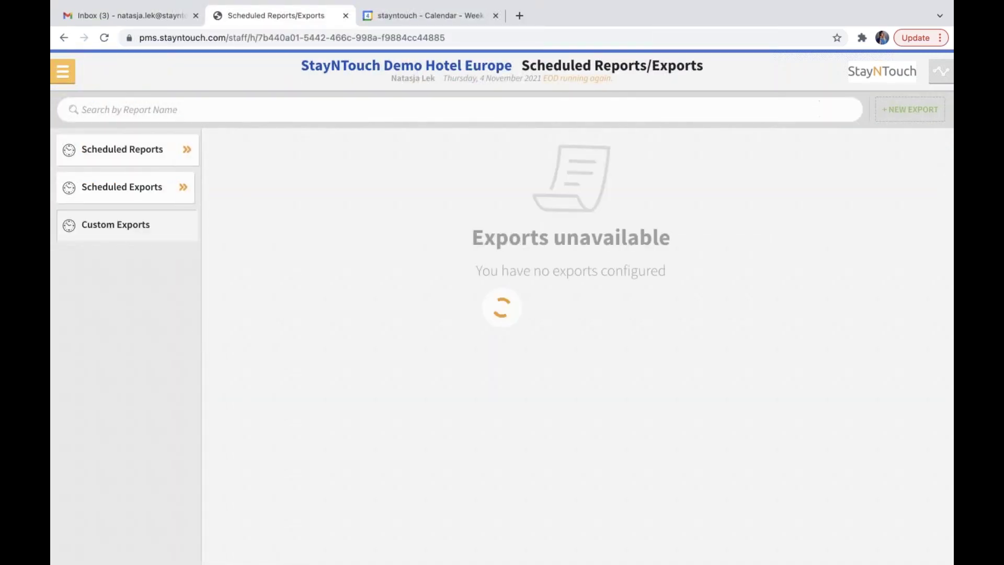
left_click(915, 108)
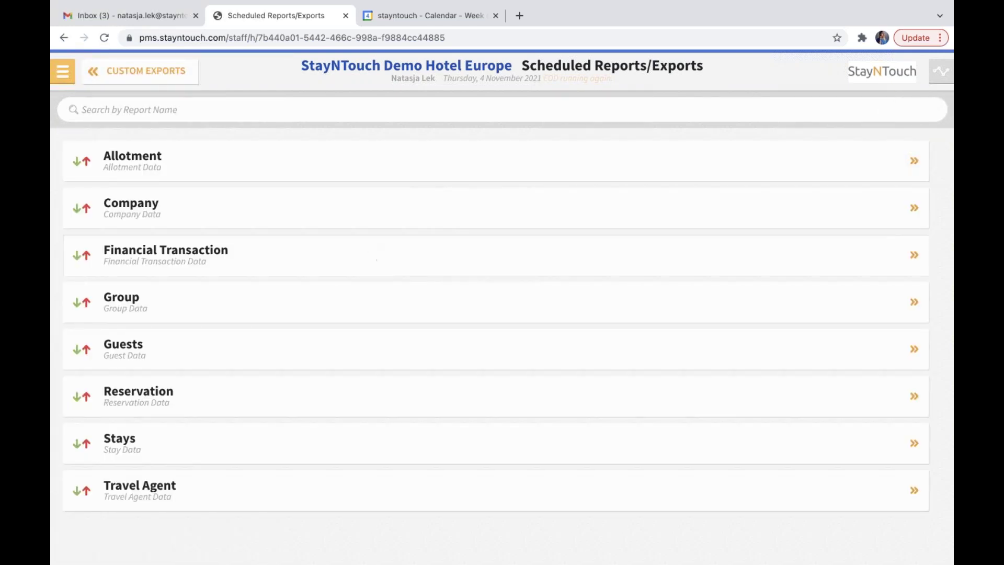
left_click(375, 256)
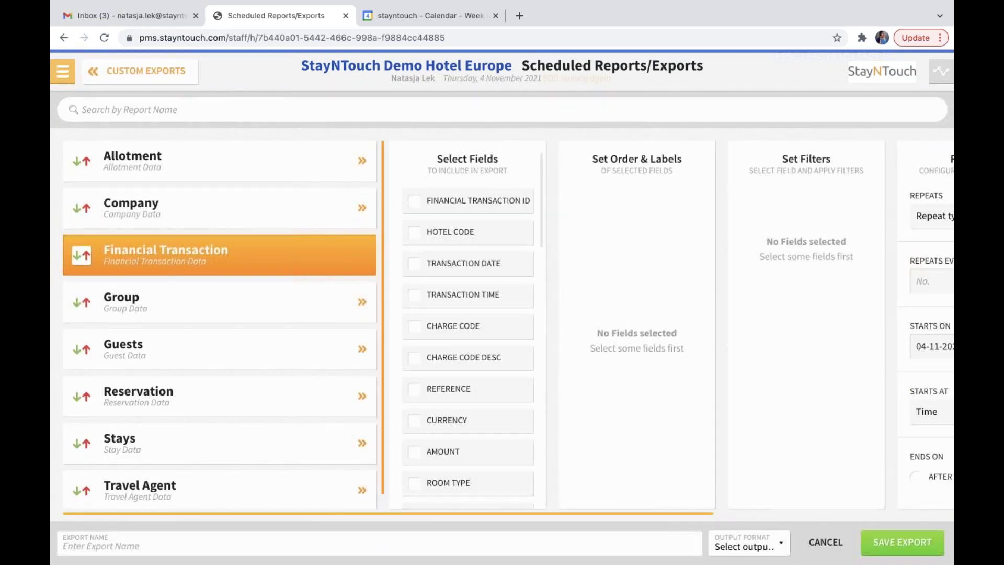
Include the Room Number field in the Financial Transaction export
scroll(455, 366, "down", 10)
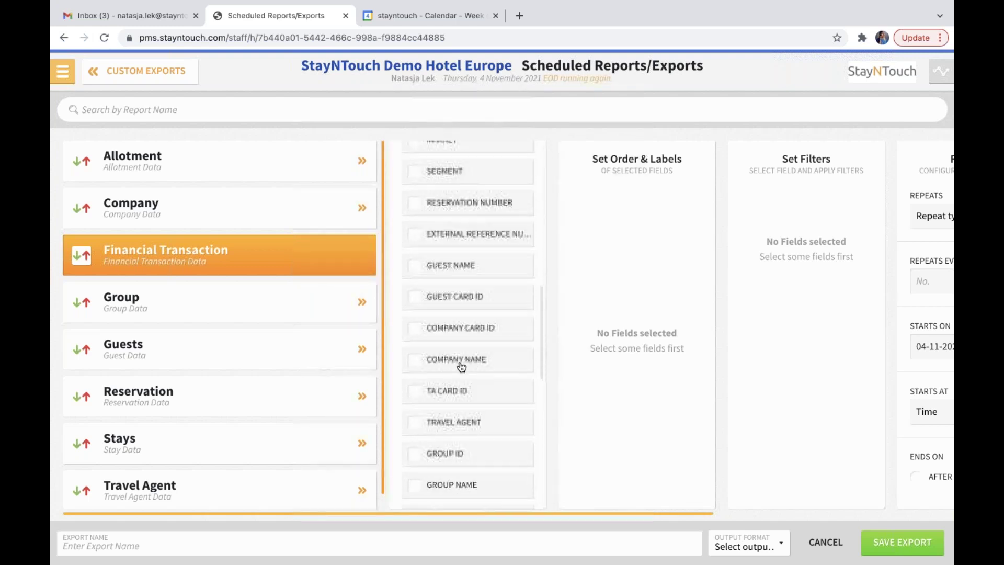
scroll(460, 363, "down", 5)
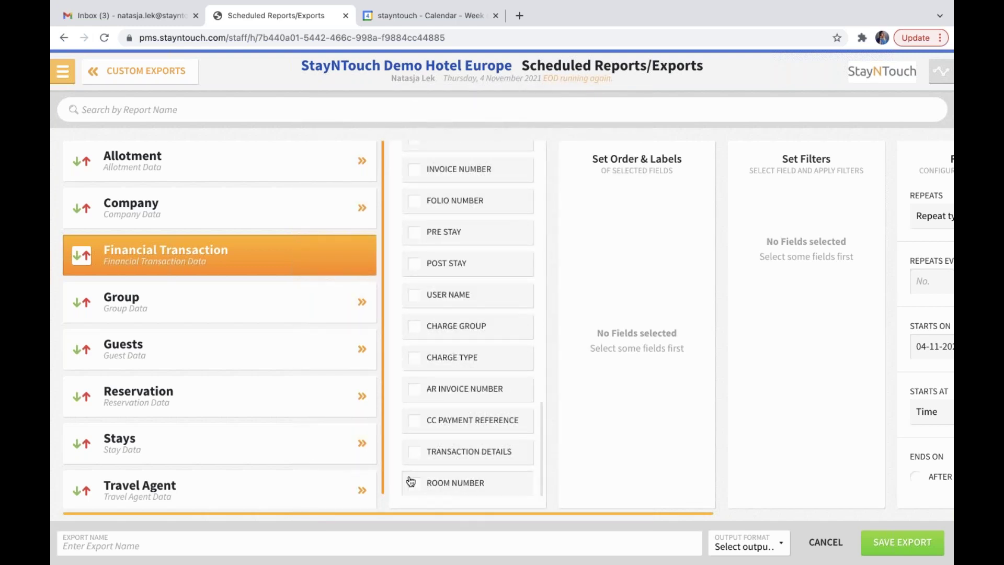
left_click(473, 492)
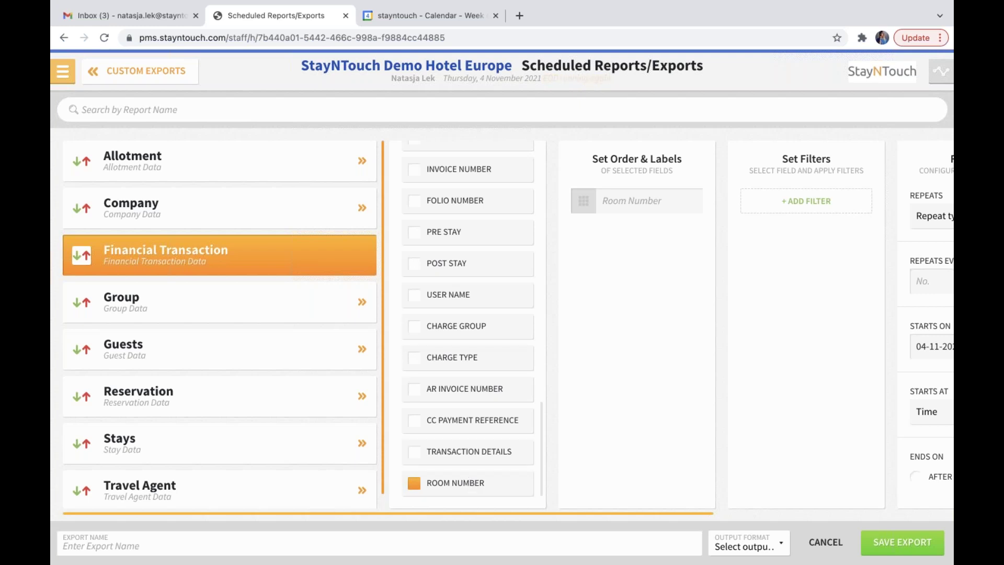
Run the Business on the Books report for 28-10-2021 to 04-11-2021 and open it from the reports inbox
left_click(62, 71)
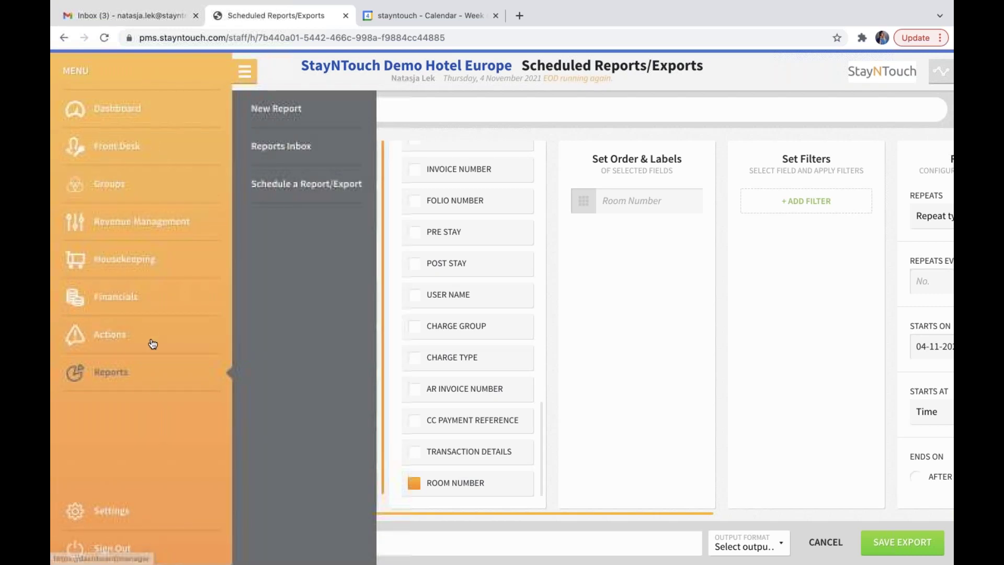
left_click(288, 111)
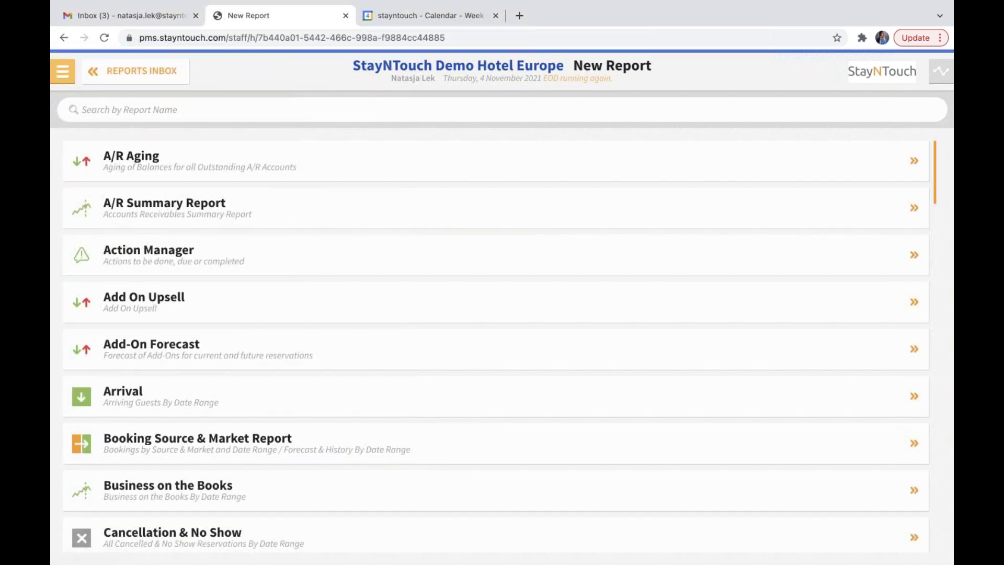
left_click(284, 488)
left_click(865, 539)
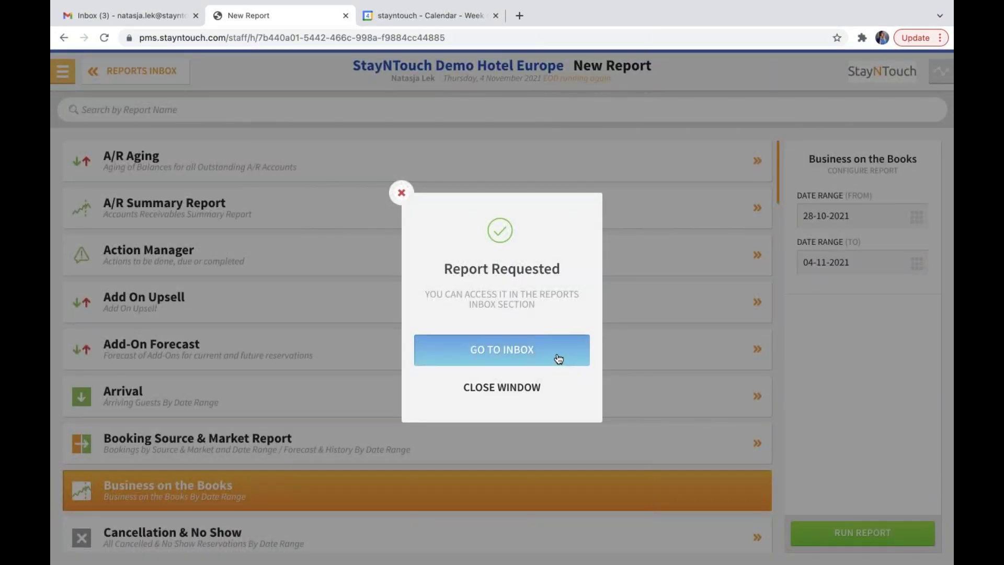
left_click(558, 359)
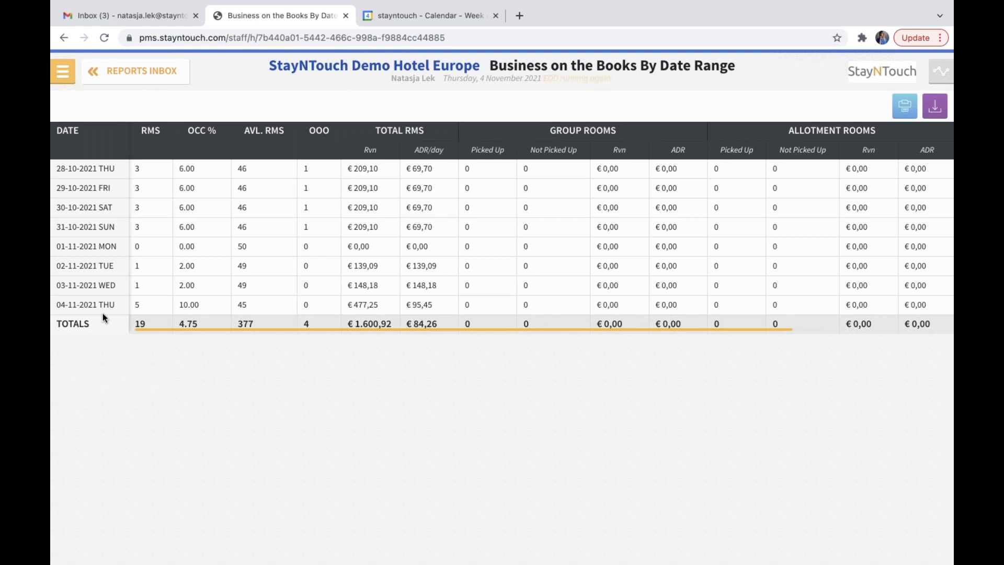
Open Hotel Details in the Hotel & Staff settings and examine the property's time, currency and date format configuration
left_click(63, 71)
left_click(118, 517)
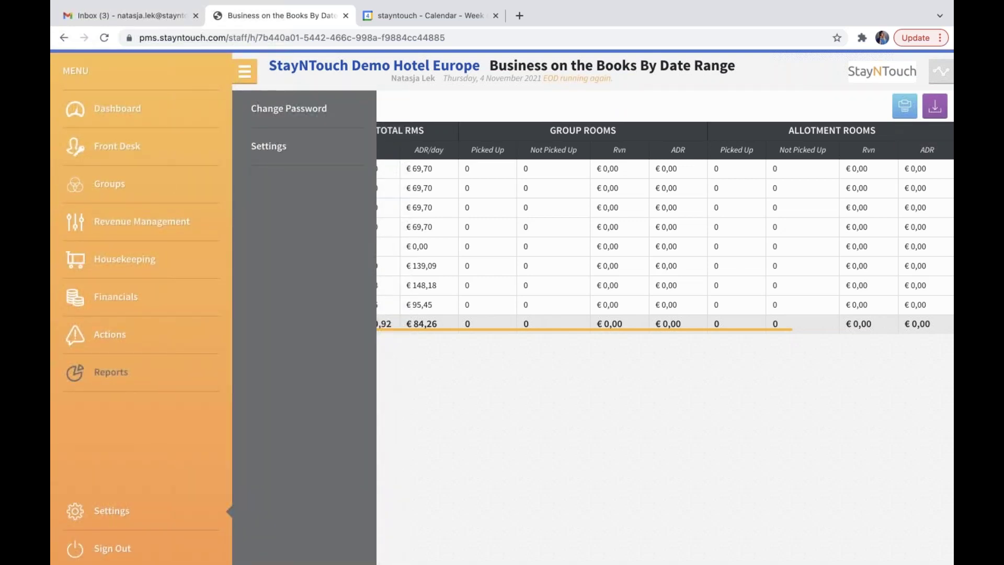
left_click(269, 145)
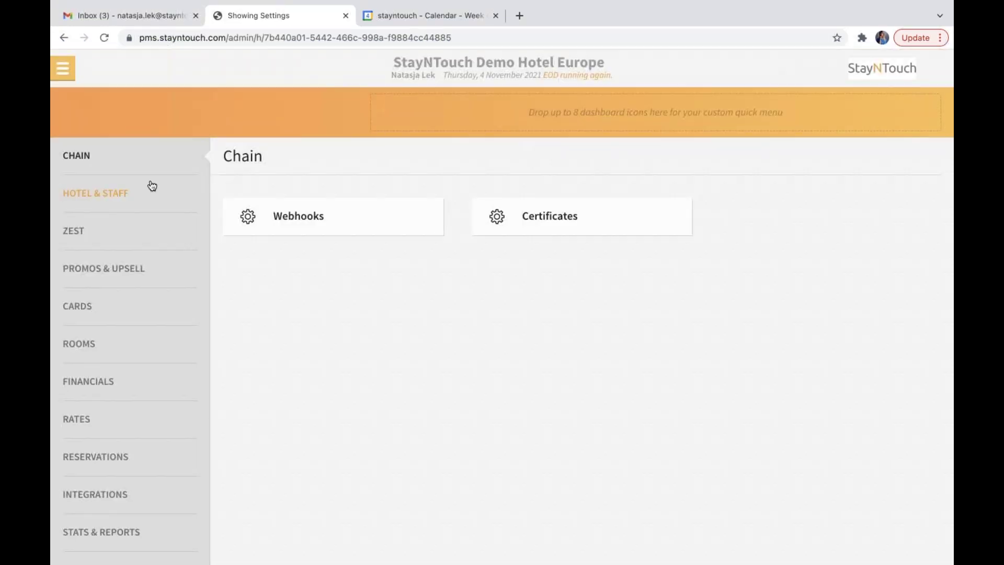
left_click(144, 194)
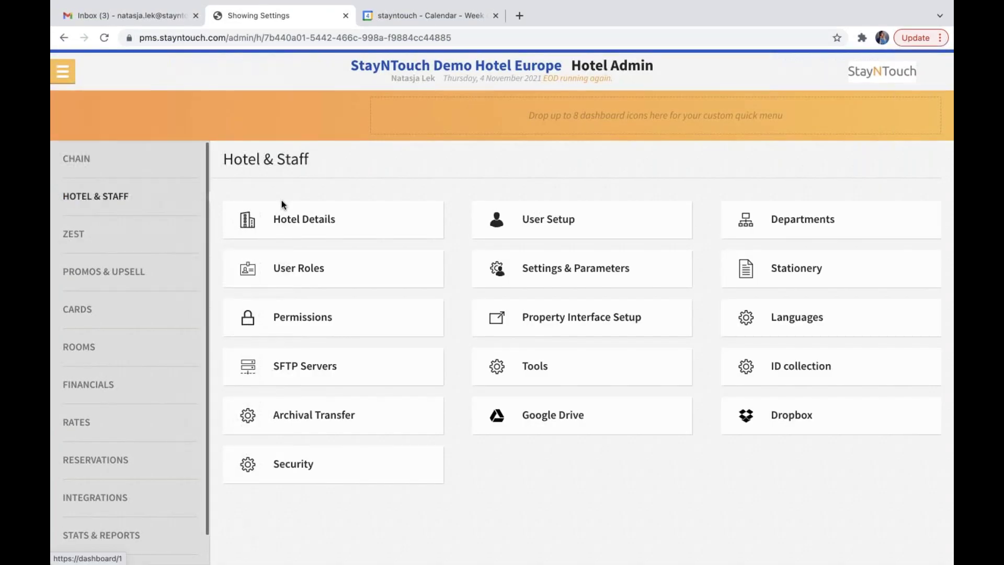
left_click(314, 219)
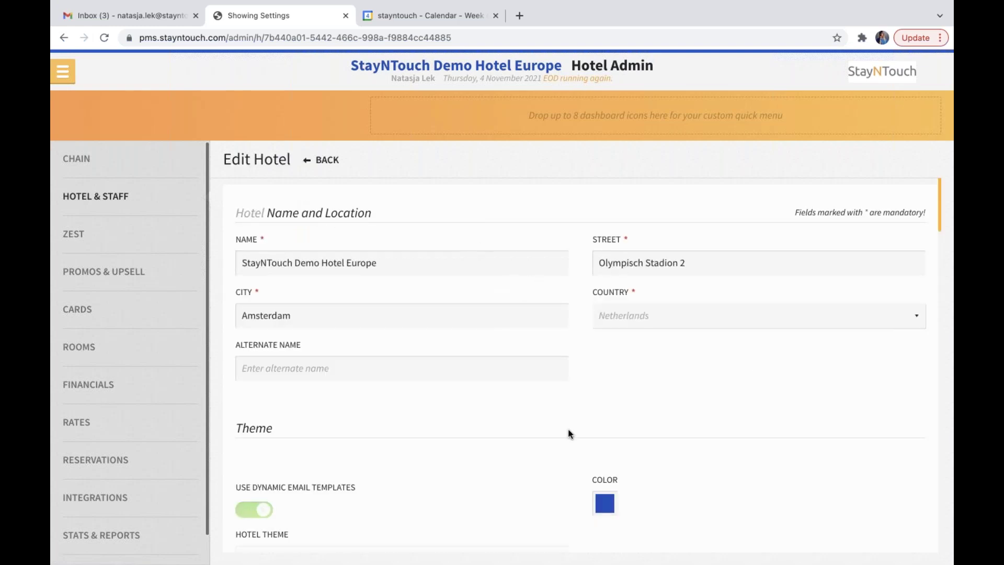
scroll(569, 431, "down", 10)
scroll(569, 433, "down", 10)
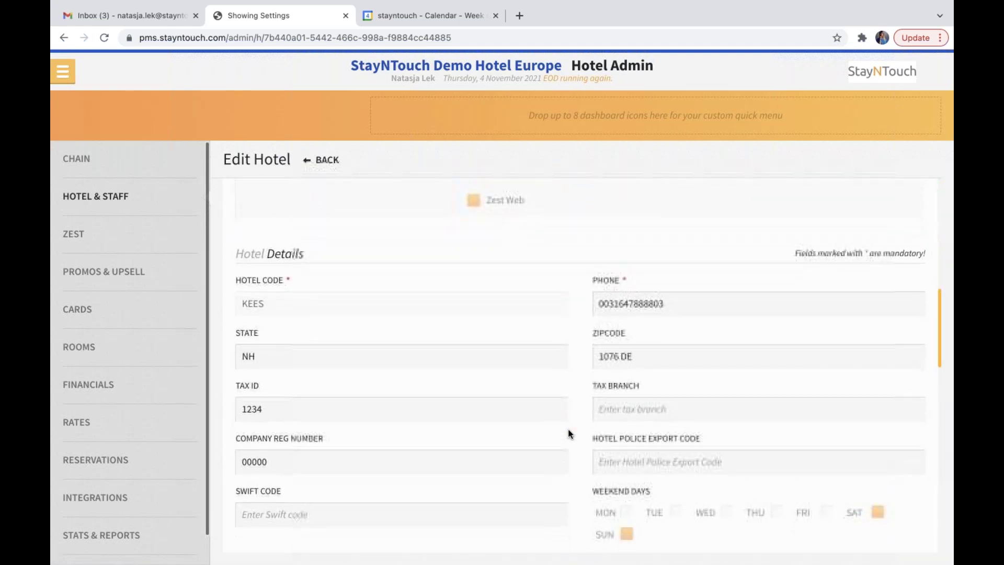
scroll(567, 429, "down", 1)
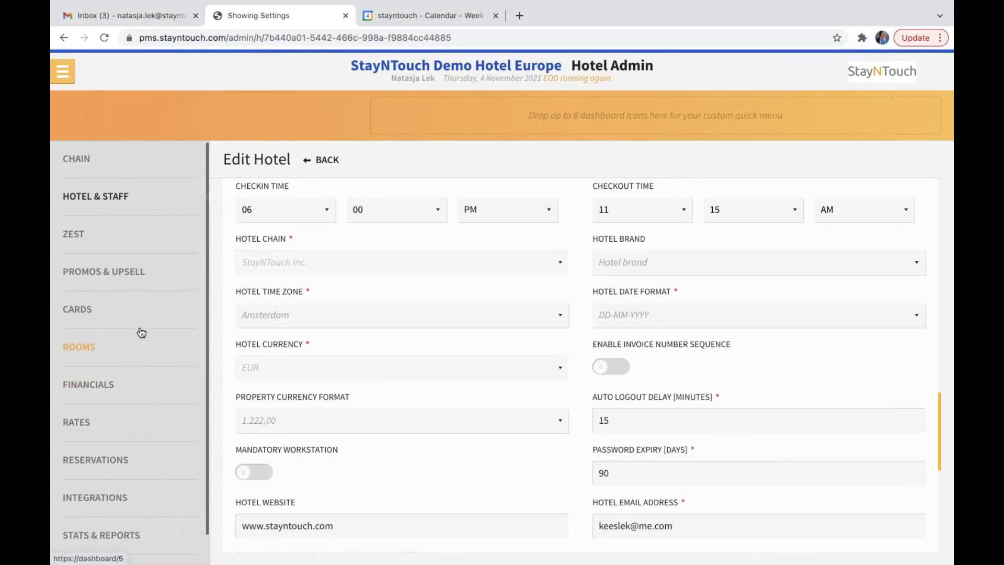
Try making Address Line 1 and City mandatory in the Company / Travel Agent Fields settings, and revert both
left_click(138, 311)
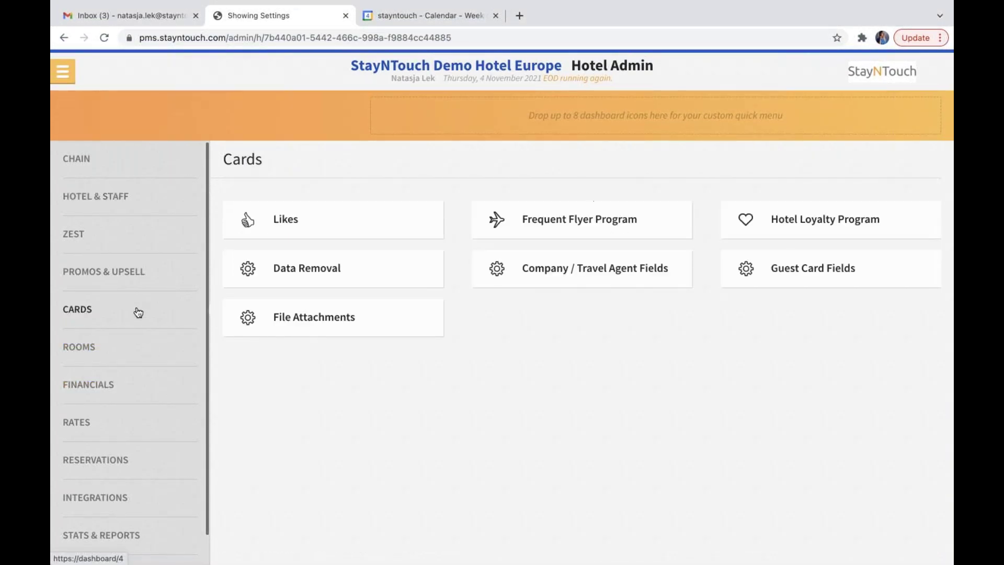
left_click(586, 284)
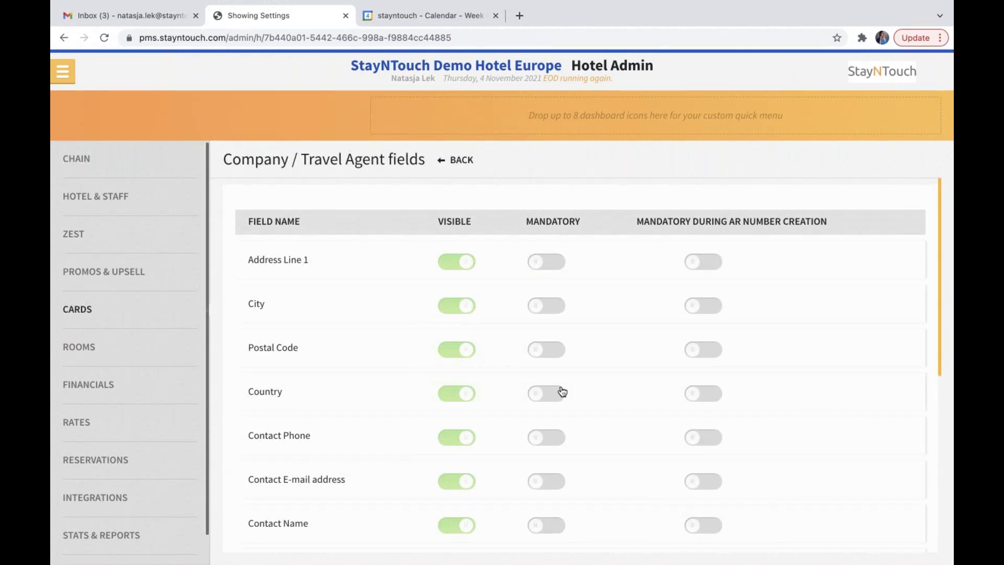
left_click(542, 262)
left_click(541, 309)
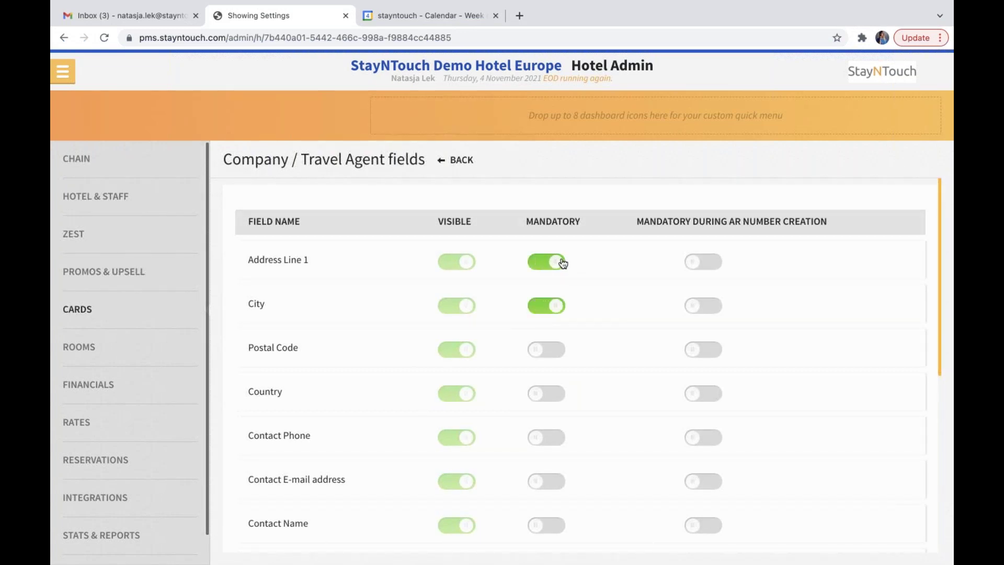
left_click(561, 262)
left_click(556, 306)
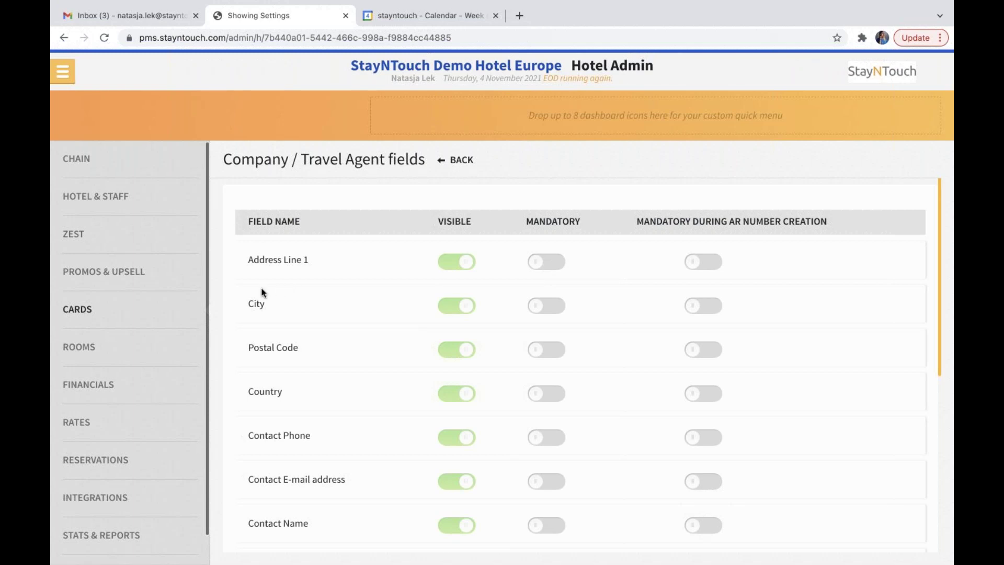
In Guest Card Fields, try making Name of Father visible and mandatory with the PMS prompt At Booking
left_click(139, 321)
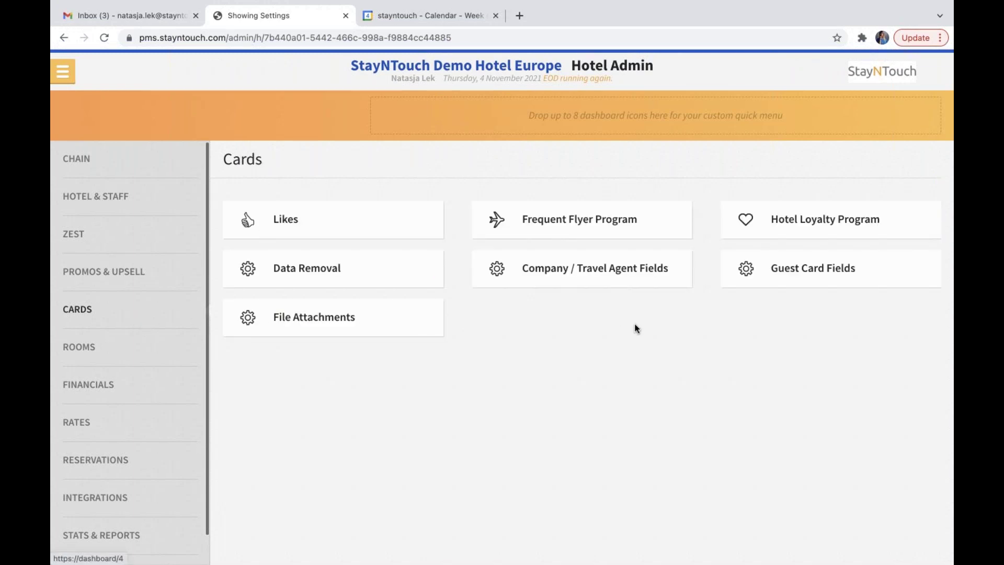
left_click(813, 280)
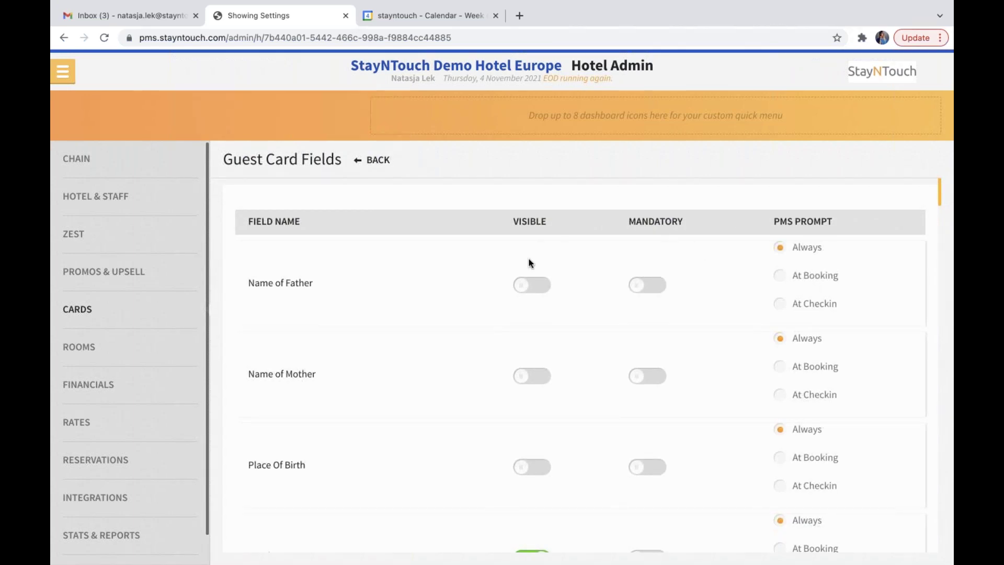
left_click(539, 287)
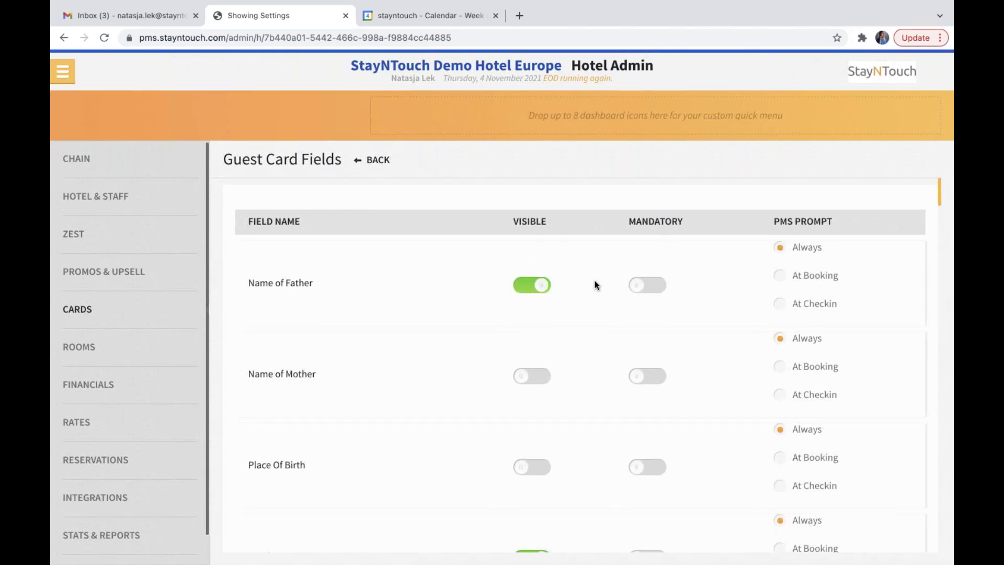
left_click(648, 292)
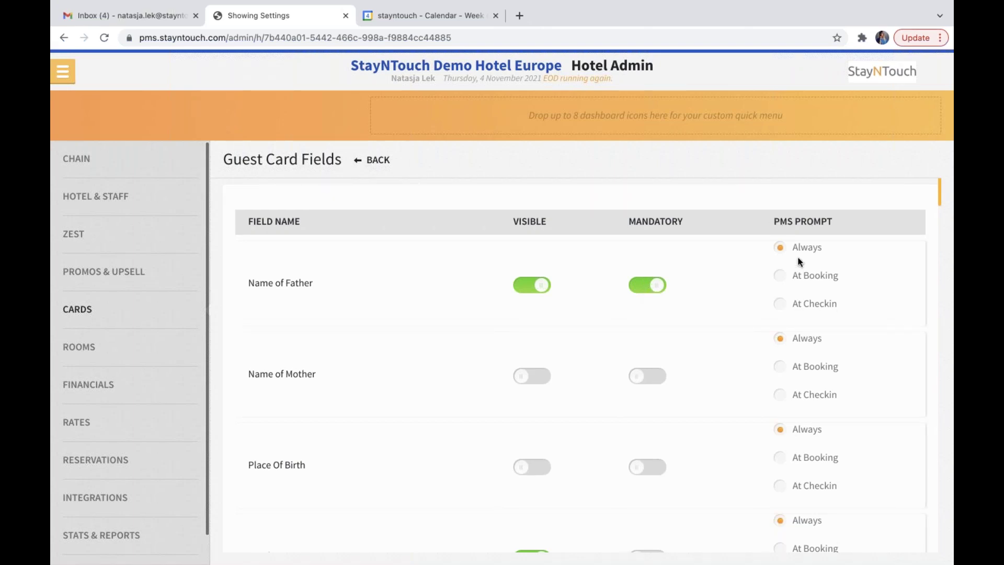
left_click(806, 280)
scroll(665, 406, "down", 20)
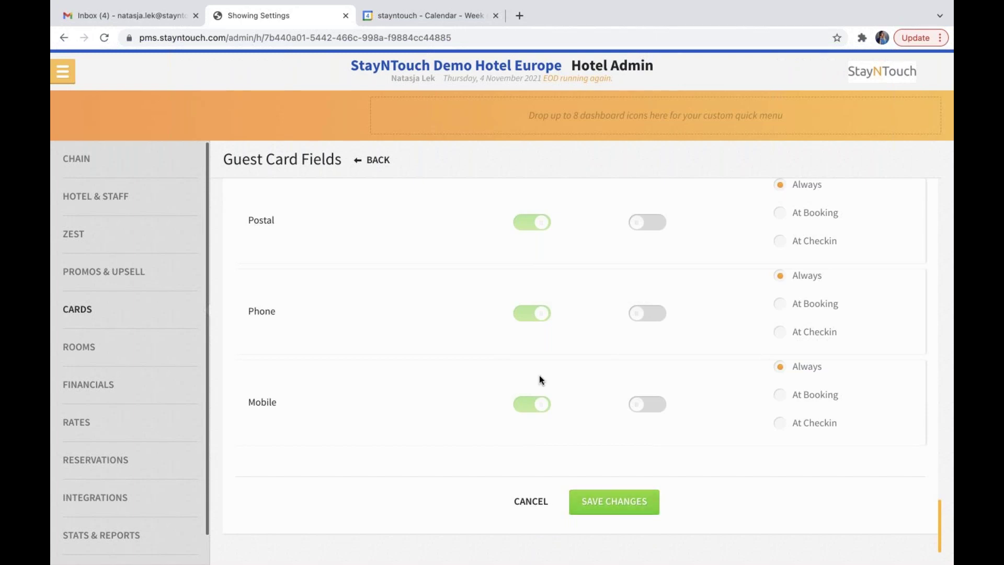
Start a new report schedule for Rooms OOO/OOS and examine its available file formats
left_click(61, 75)
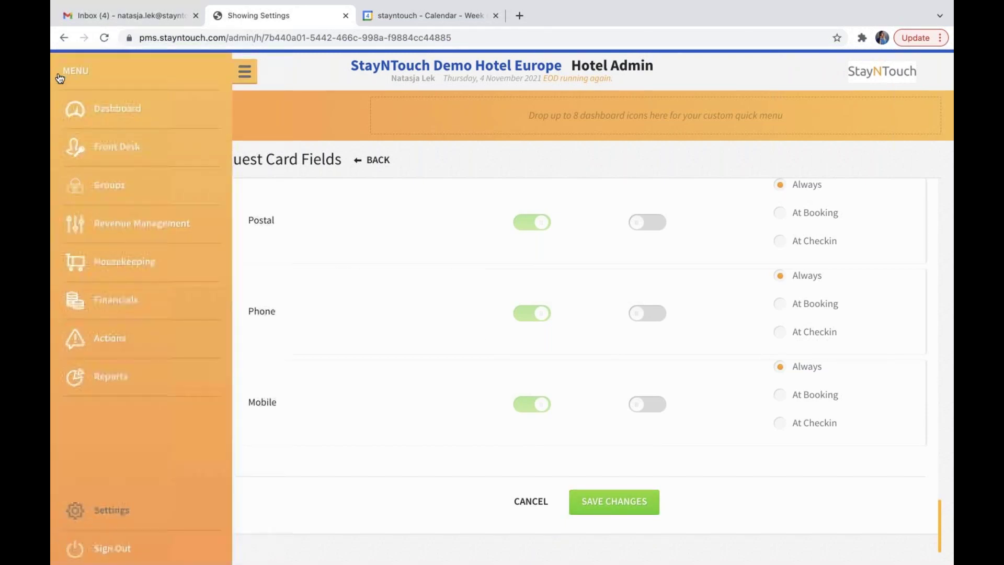
left_click(134, 385)
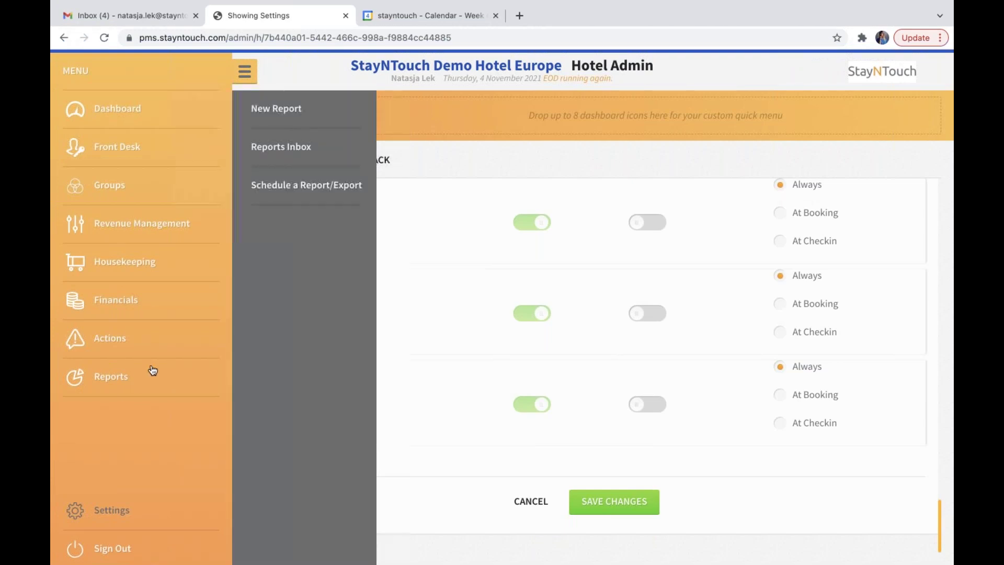
left_click(301, 187)
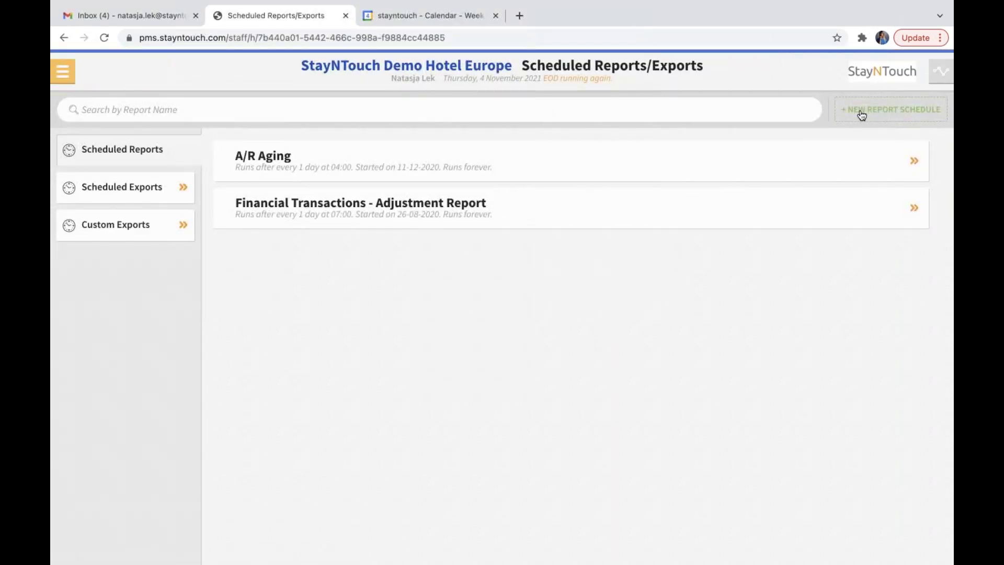
left_click(870, 115)
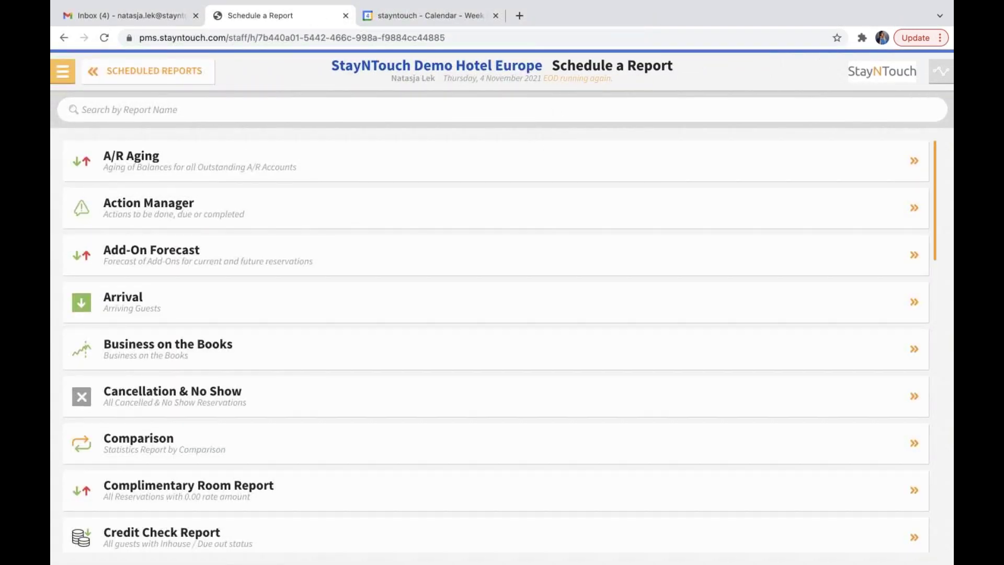
type("rooms")
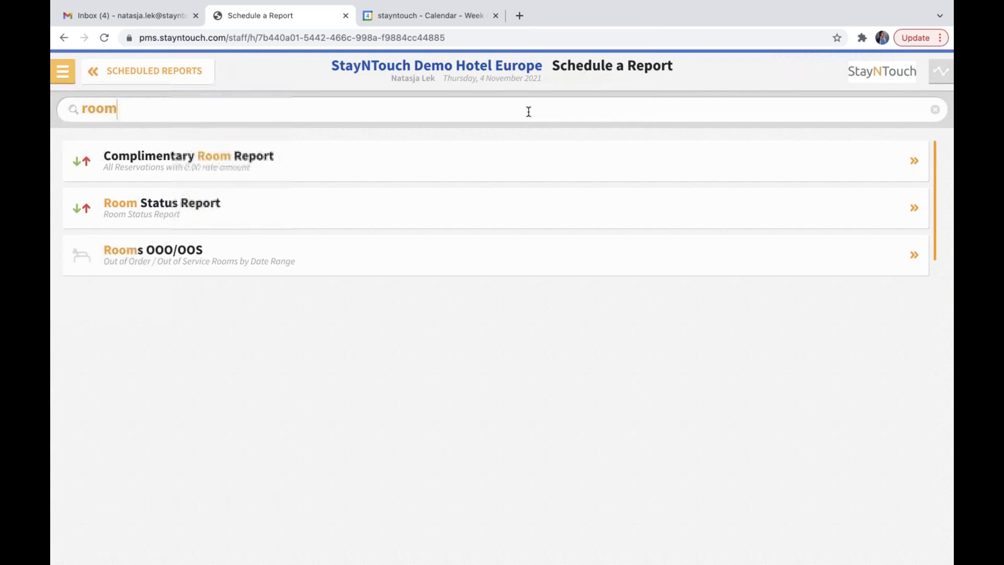
left_click(441, 168)
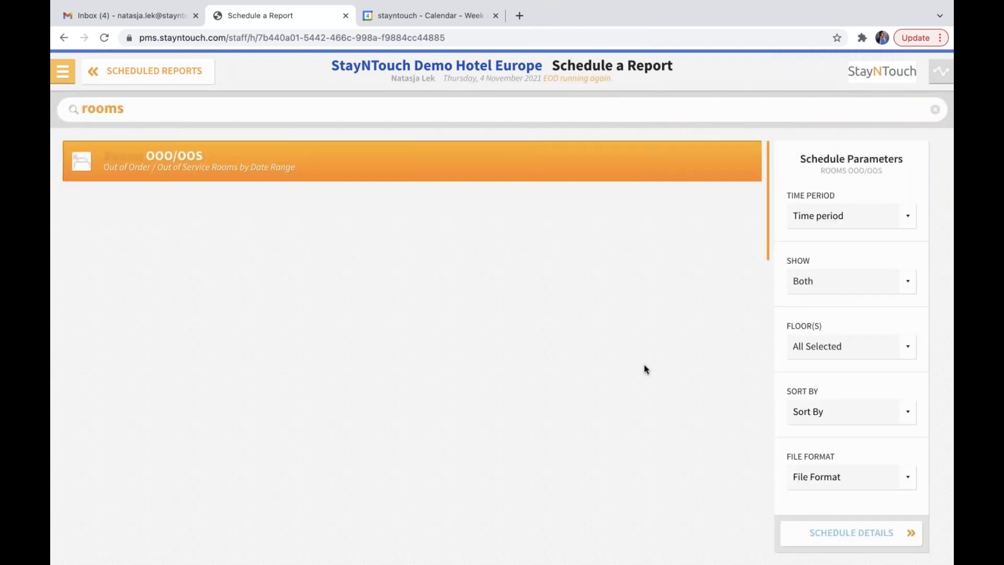
left_click(828, 479)
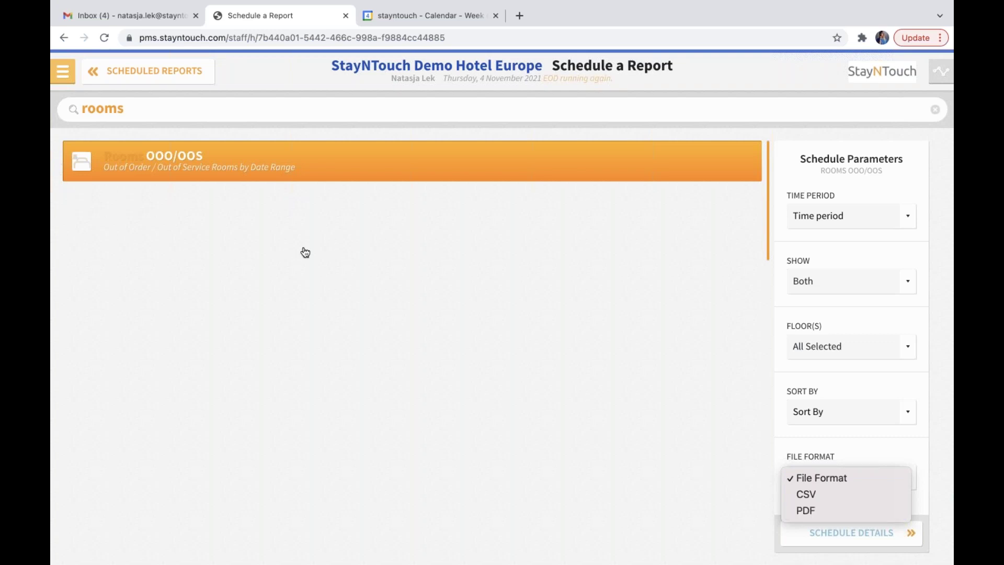
left_click(72, 82)
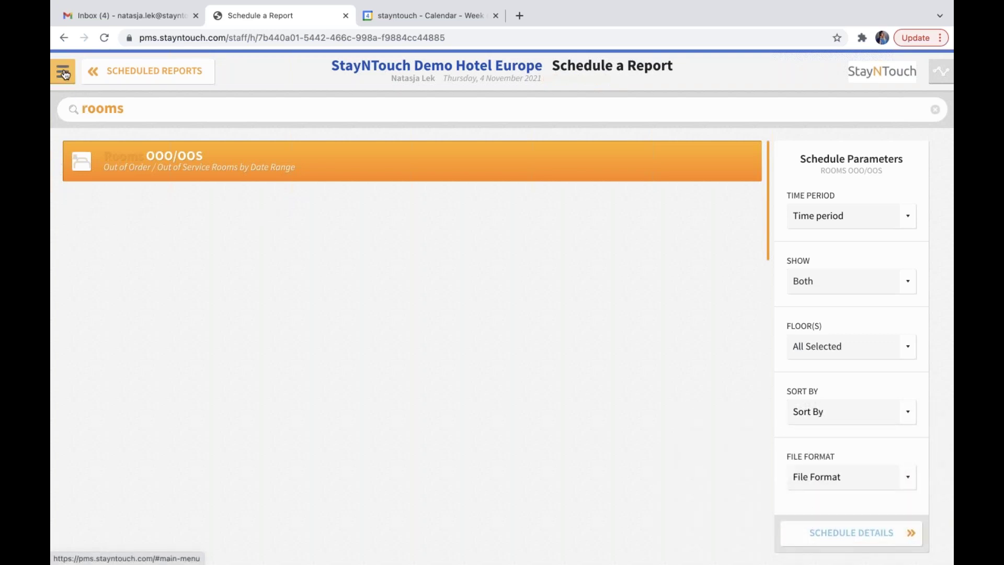
Open the Webinar Group from the groups list and examine its room block details
left_click(66, 76)
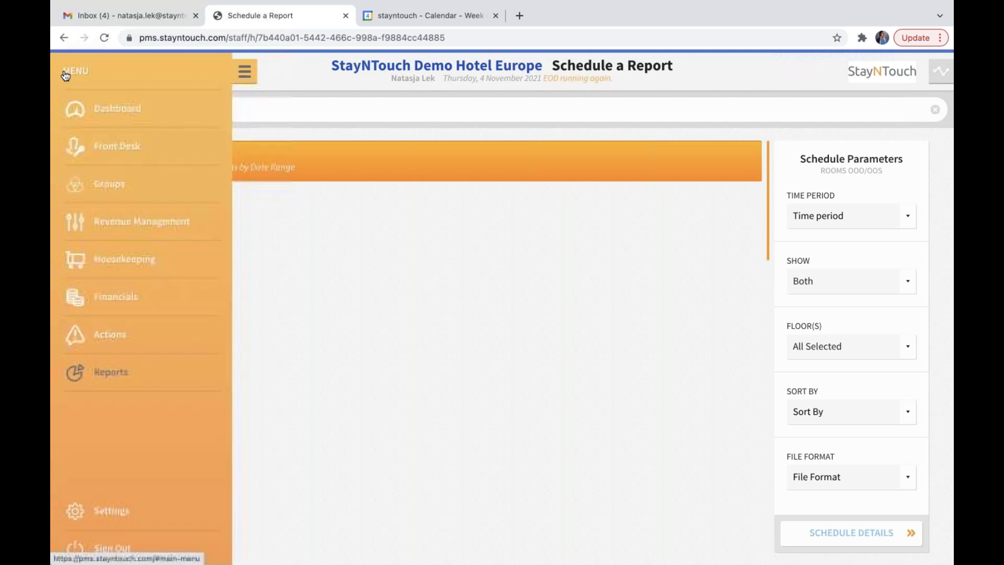
left_click(136, 190)
left_click(279, 148)
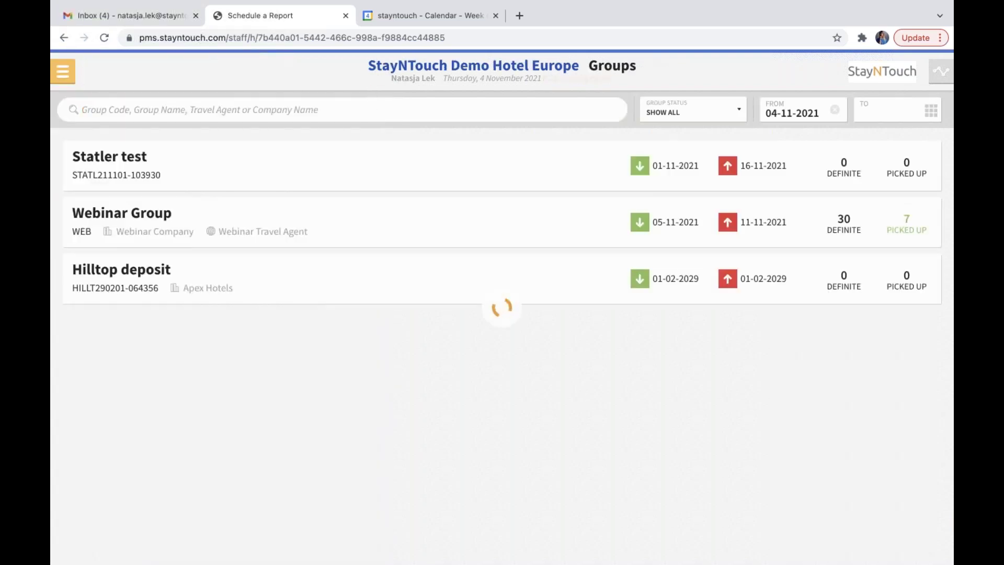
left_click(260, 230)
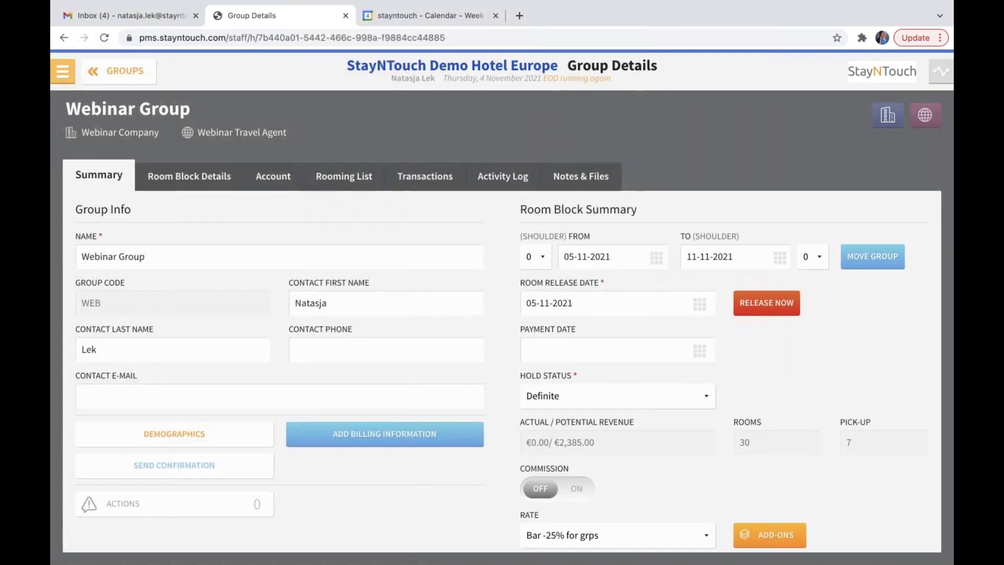
left_click(207, 187)
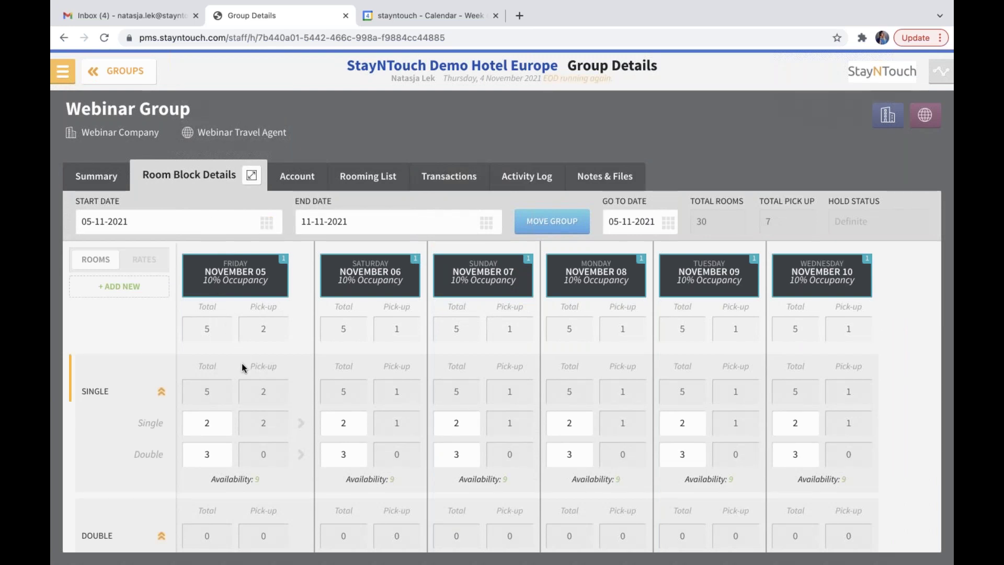
scroll(241, 363, "down", 2)
In the Webinar Group's rooming list, change the first guest's departure date to 06-11-2021 and update the reservation
left_click(381, 183)
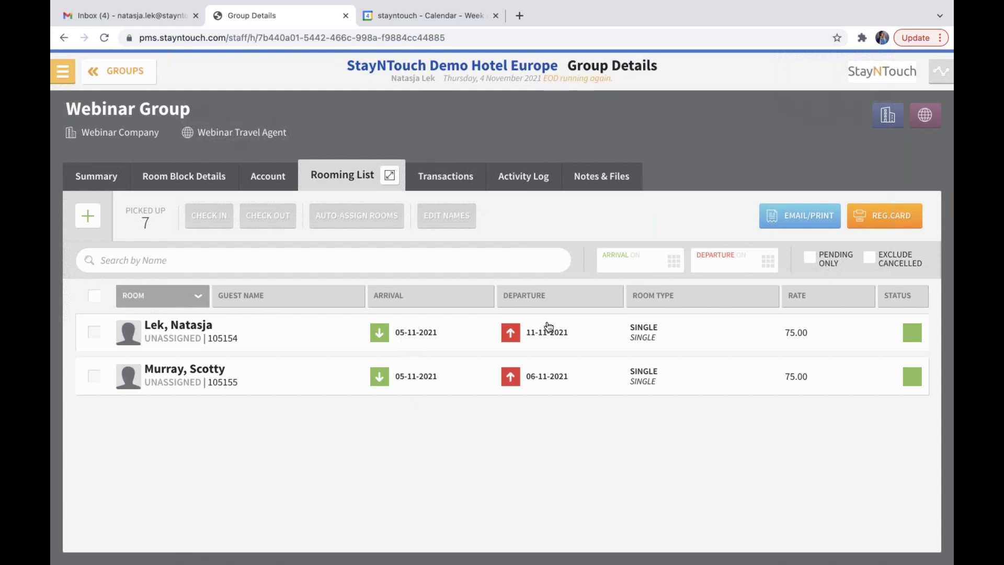
left_click(199, 184)
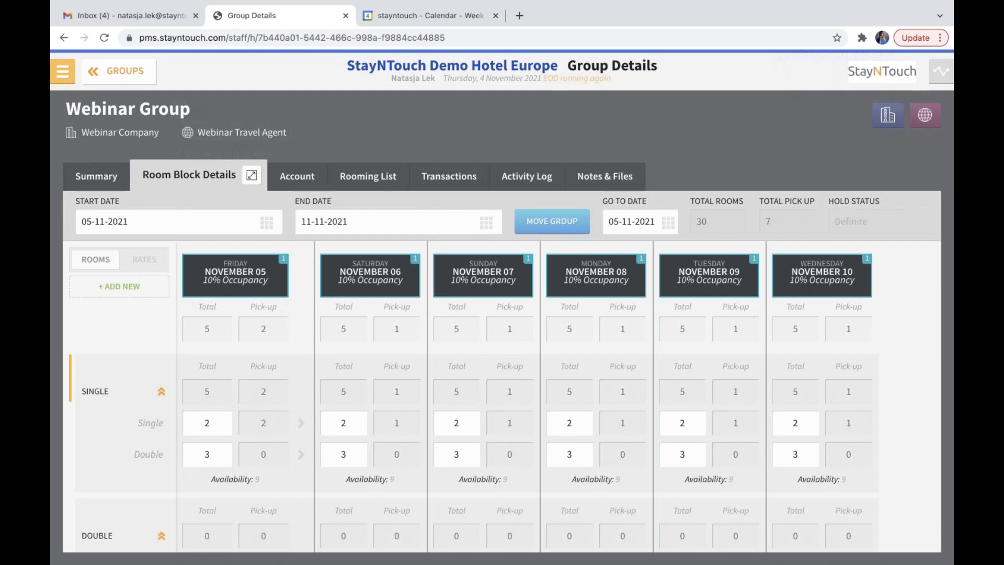
left_click(368, 180)
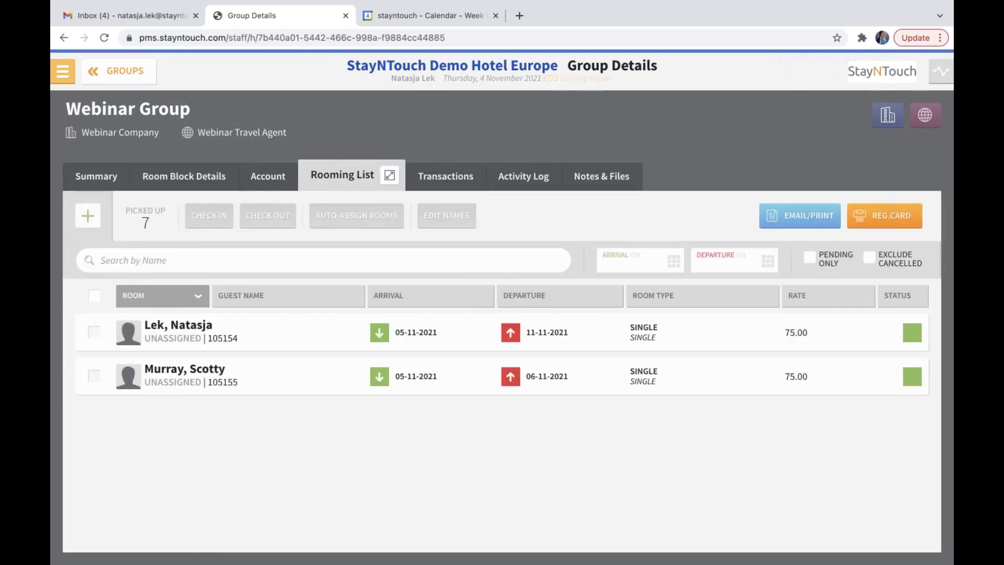
left_click(451, 336)
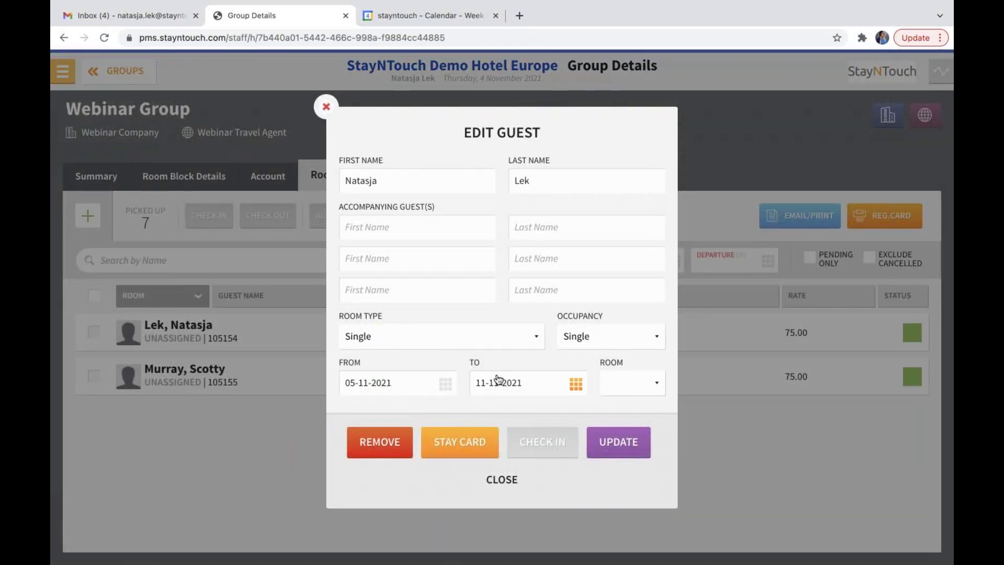
left_click(498, 378)
left_click(625, 260)
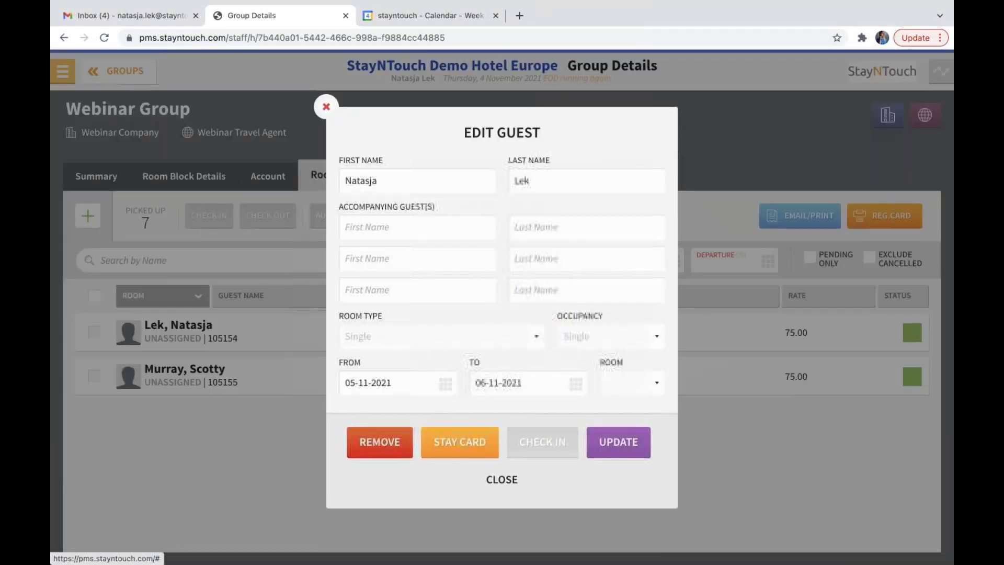
left_click(620, 442)
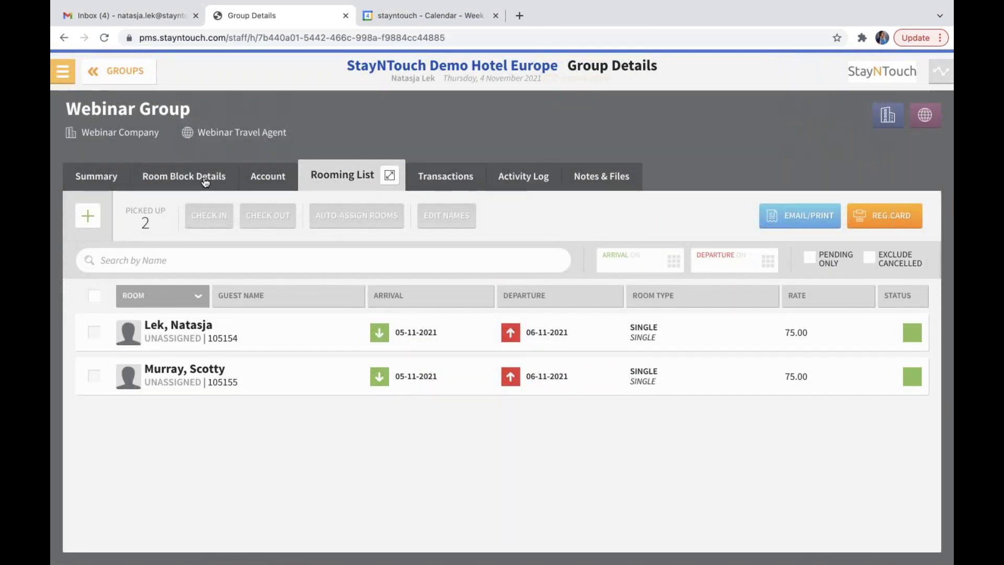
Check the pick-up figures per date in the group's room block details, and view the group summary
left_click(183, 176)
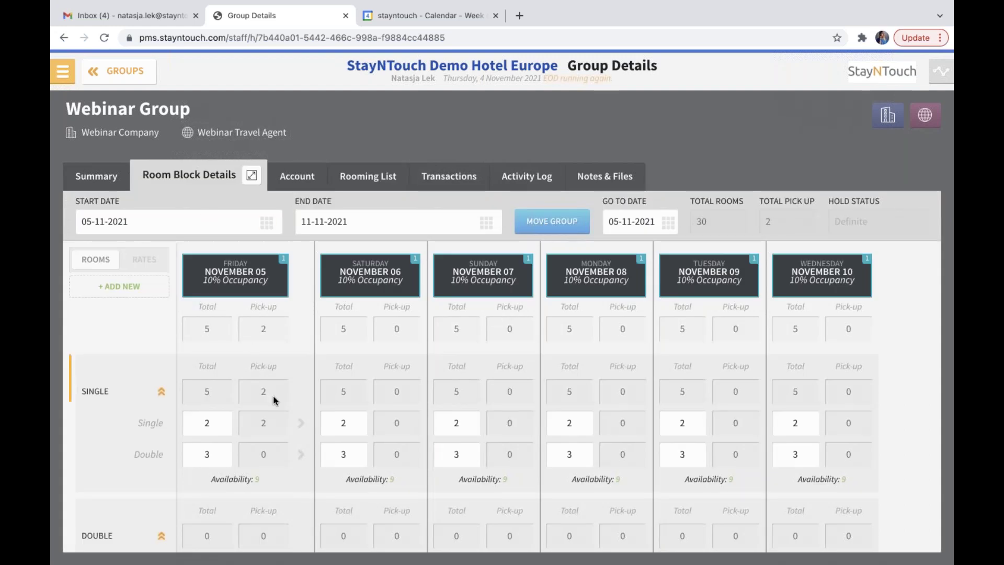
scroll(273, 396, "down", 1)
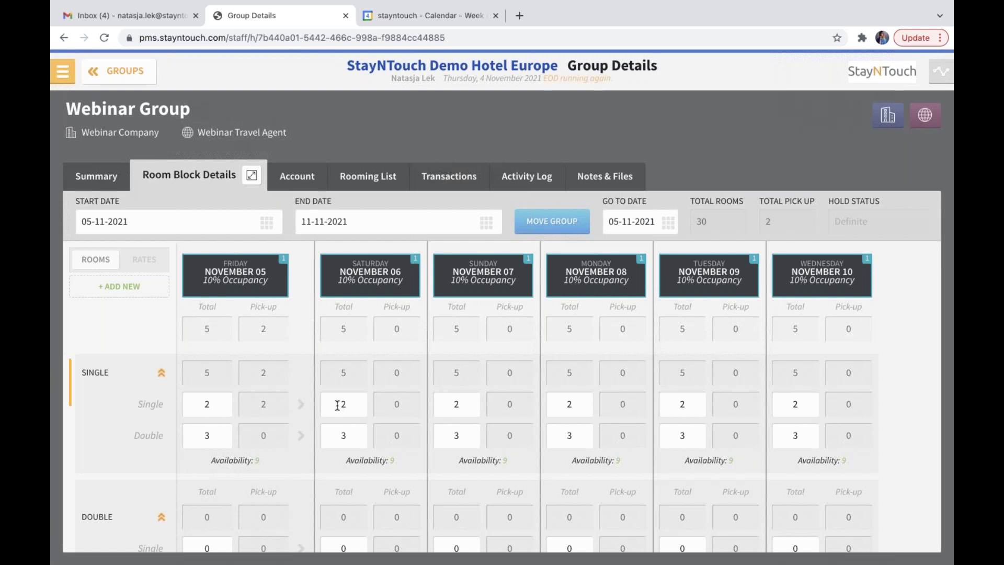
left_click(94, 180)
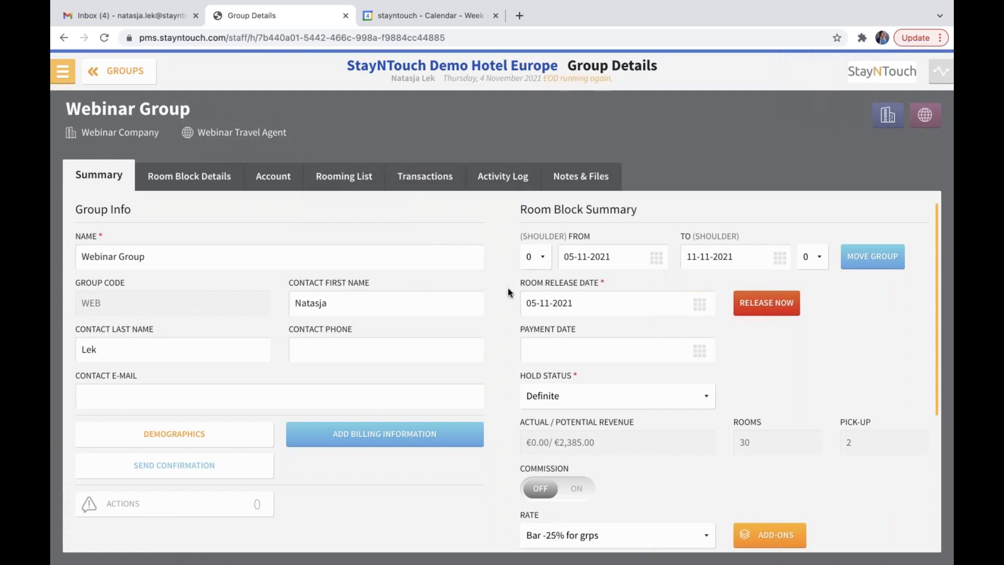
Open the Room Diary and select the first unassigned reservation arriving 4 November 2021 to view the rooms available for assignment
left_click(60, 78)
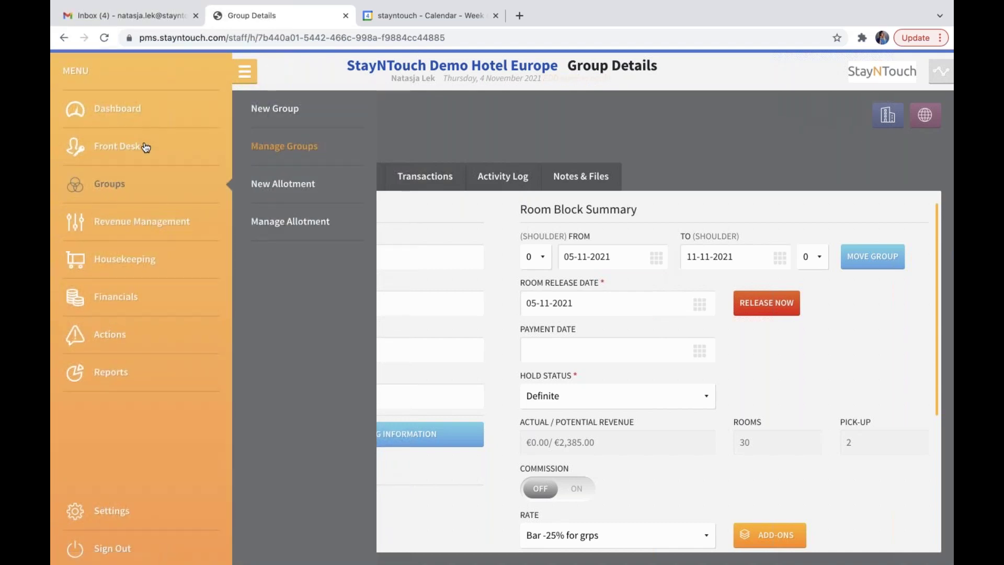
left_click(145, 147)
left_click(306, 188)
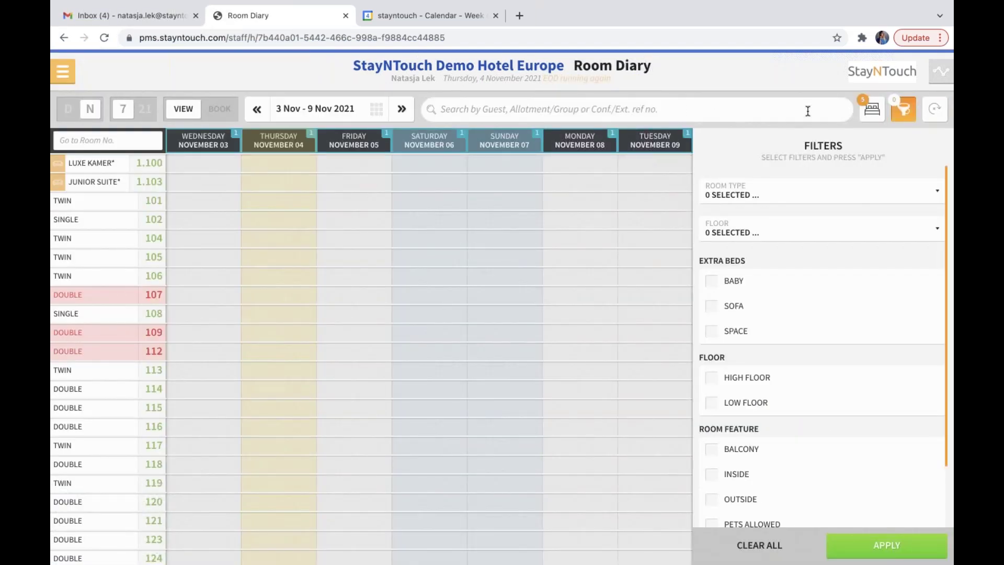
left_click(872, 112)
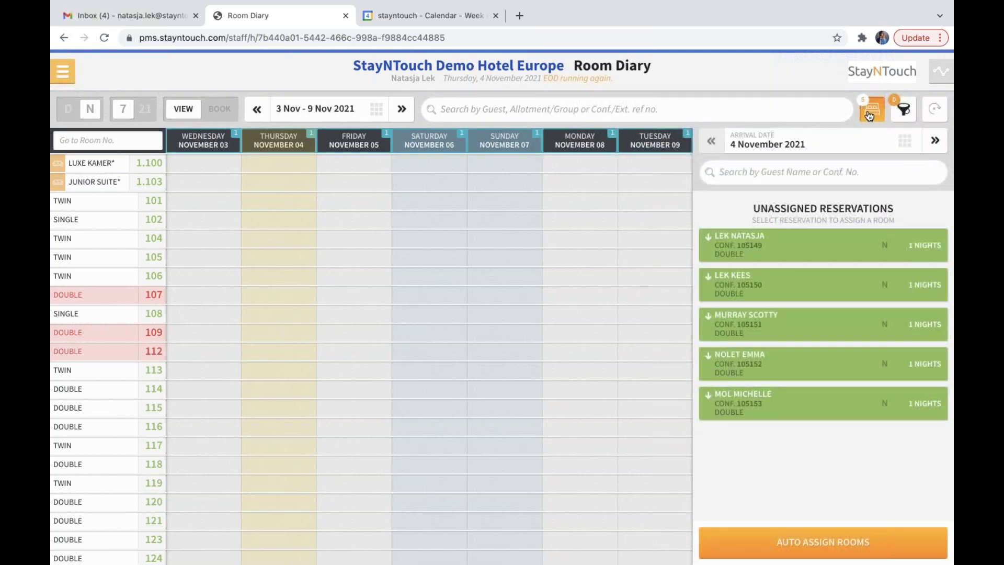
left_click(779, 244)
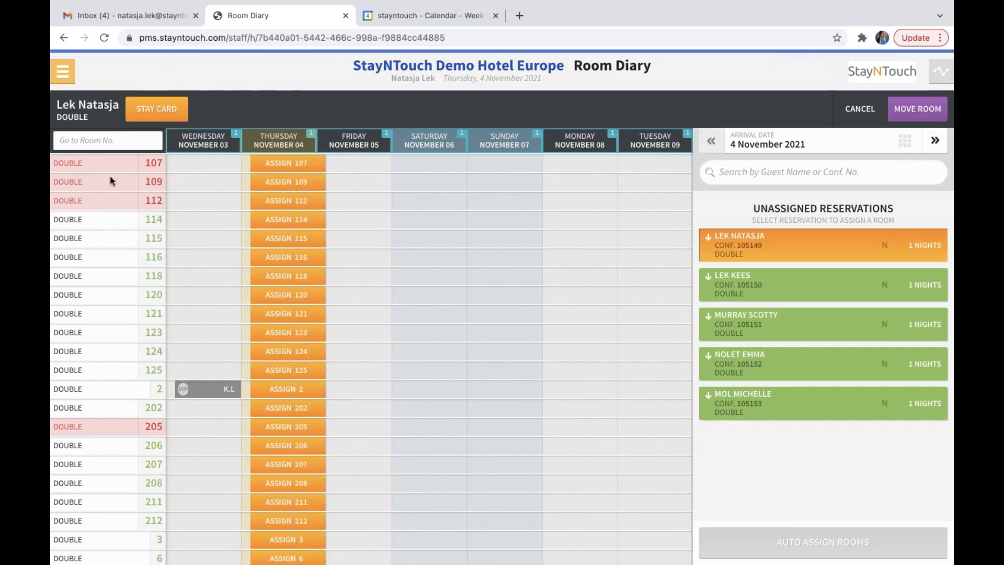
Open the Hotel Details in the hotel admin settings and examine the Tax ID and Company Reg Number fields
left_click(60, 72)
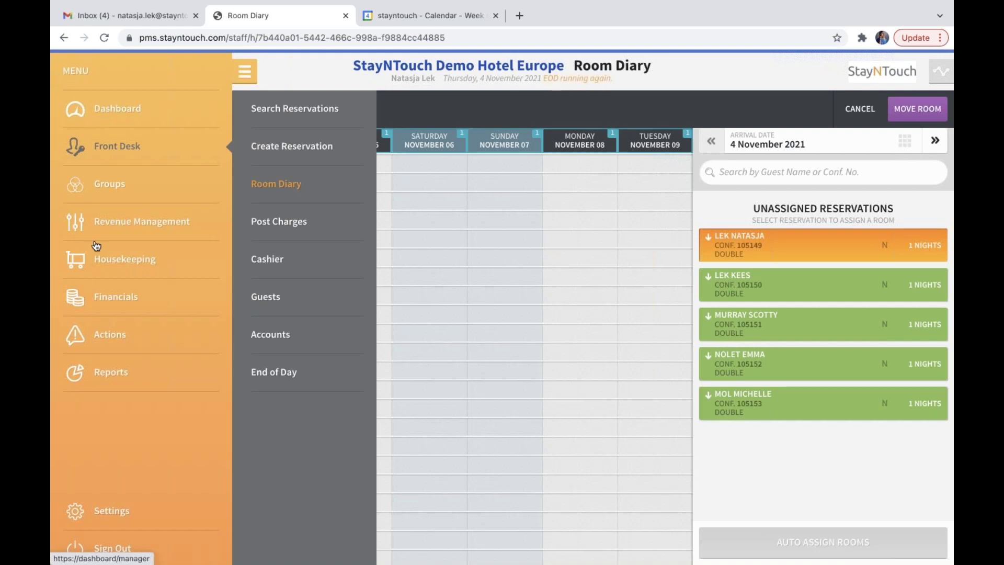
left_click(124, 517)
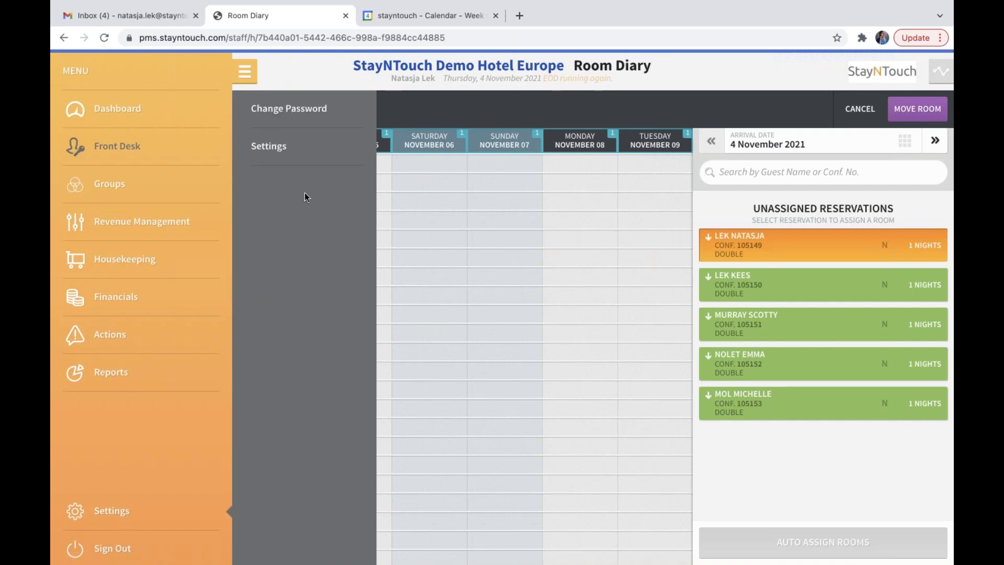
left_click(321, 149)
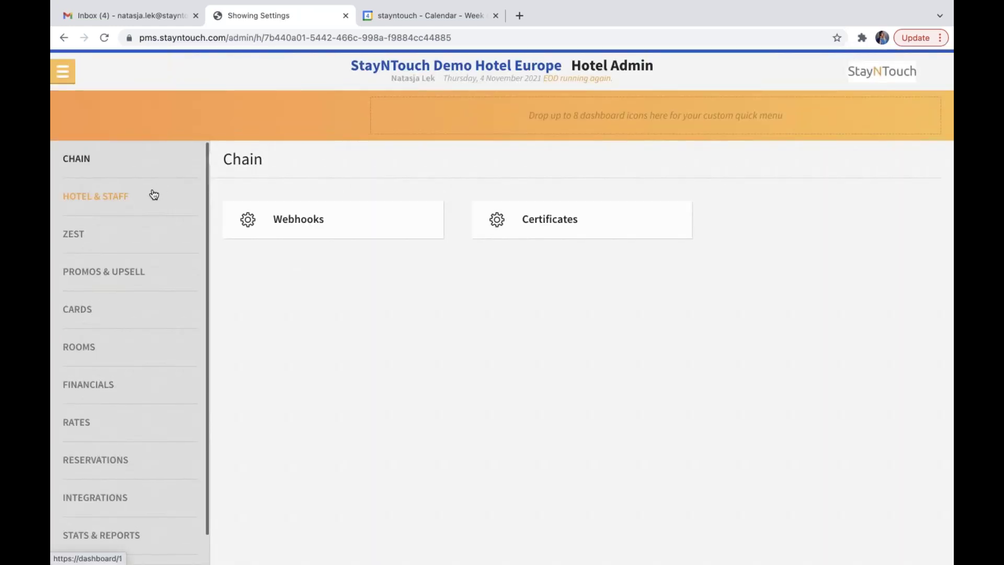
left_click(154, 196)
left_click(326, 217)
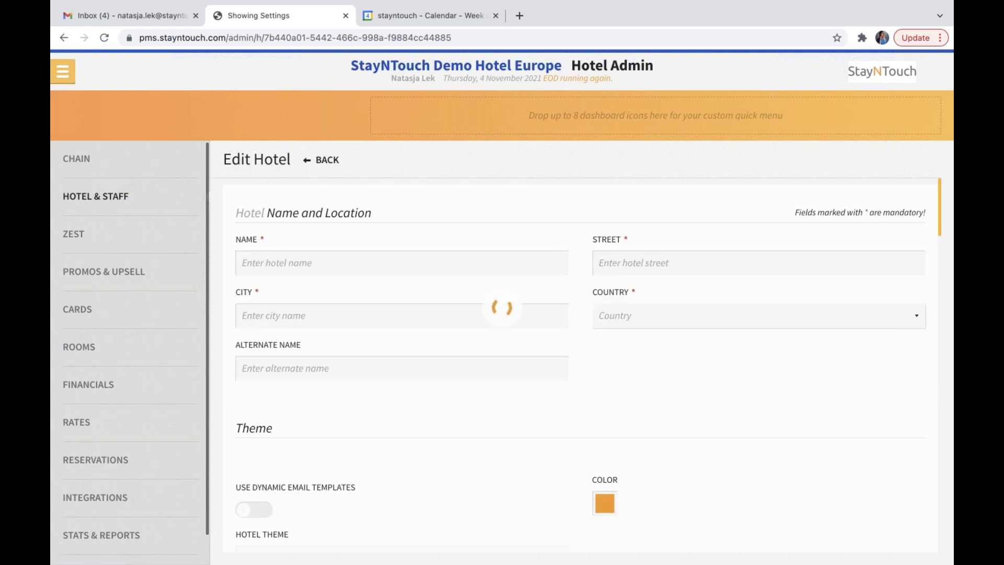
scroll(544, 443, "down", 5)
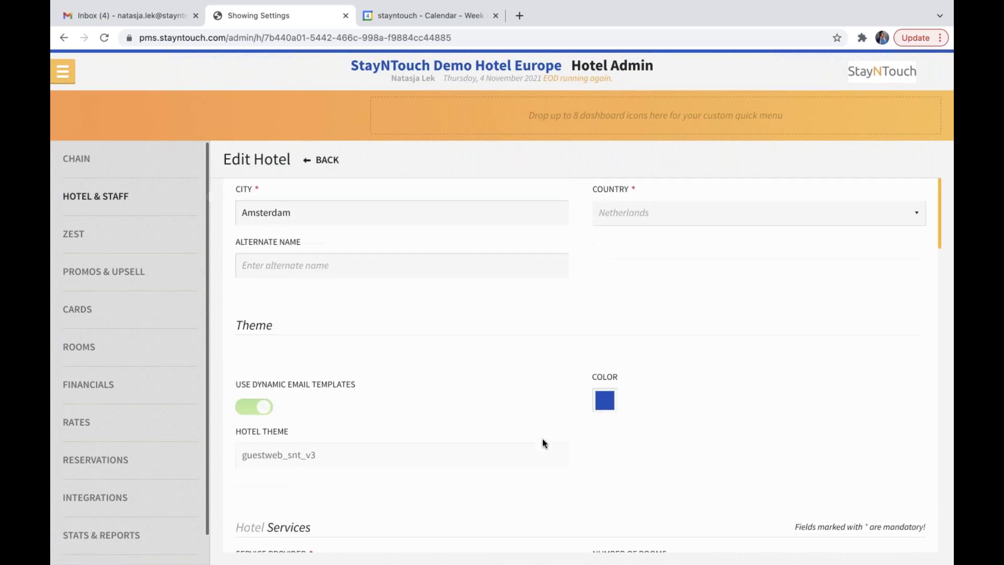
scroll(543, 441, "down", 10)
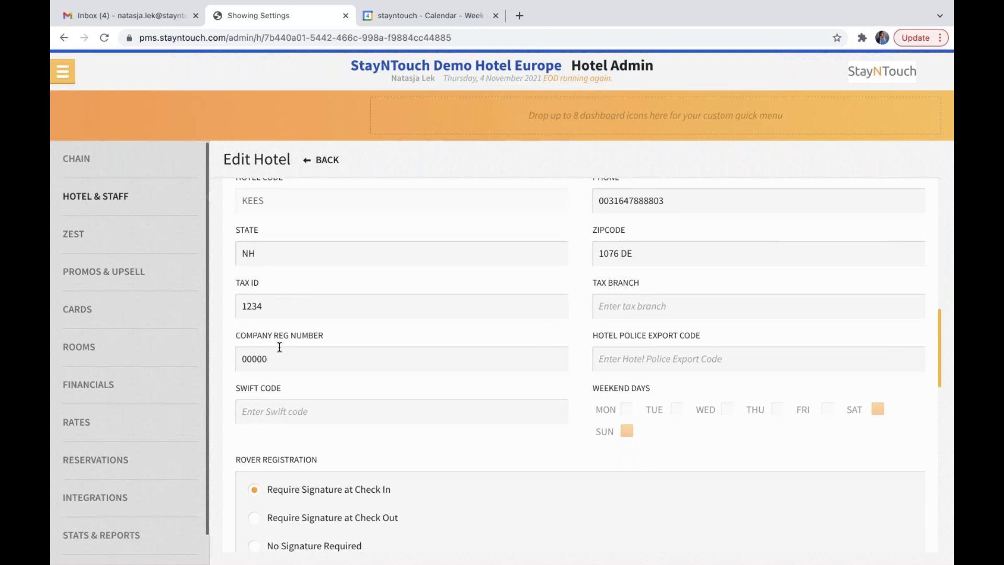
Review the Guest Invoice settings within the Stationery invoices section and save the stationery
left_click(119, 203)
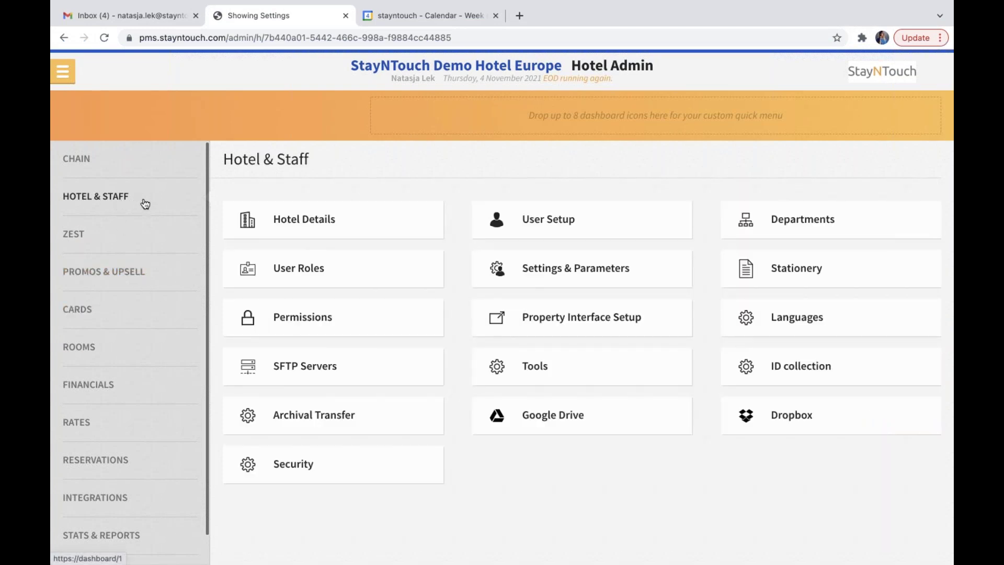
left_click(803, 288)
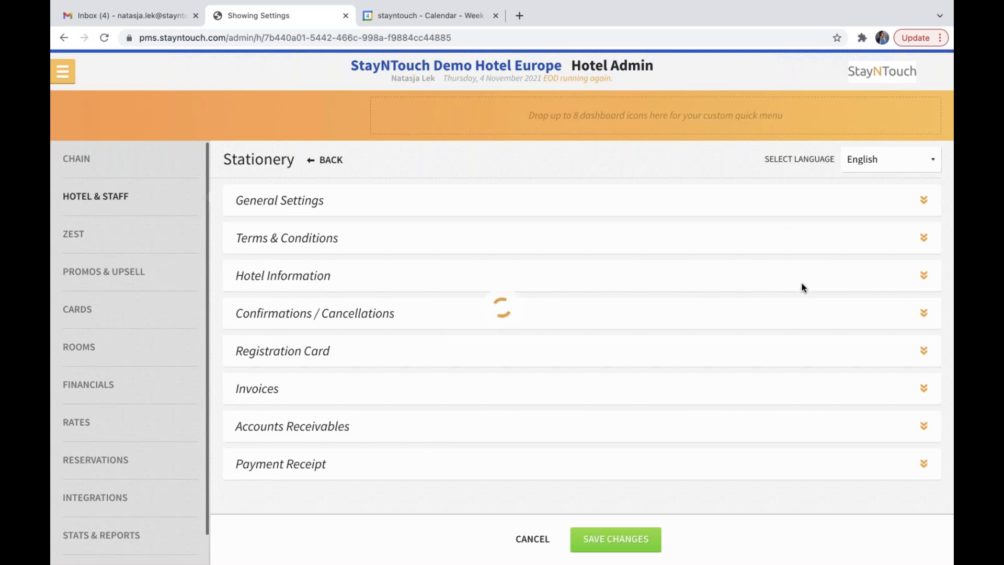
left_click(432, 396)
left_click(442, 423)
scroll(480, 393, "down", 1)
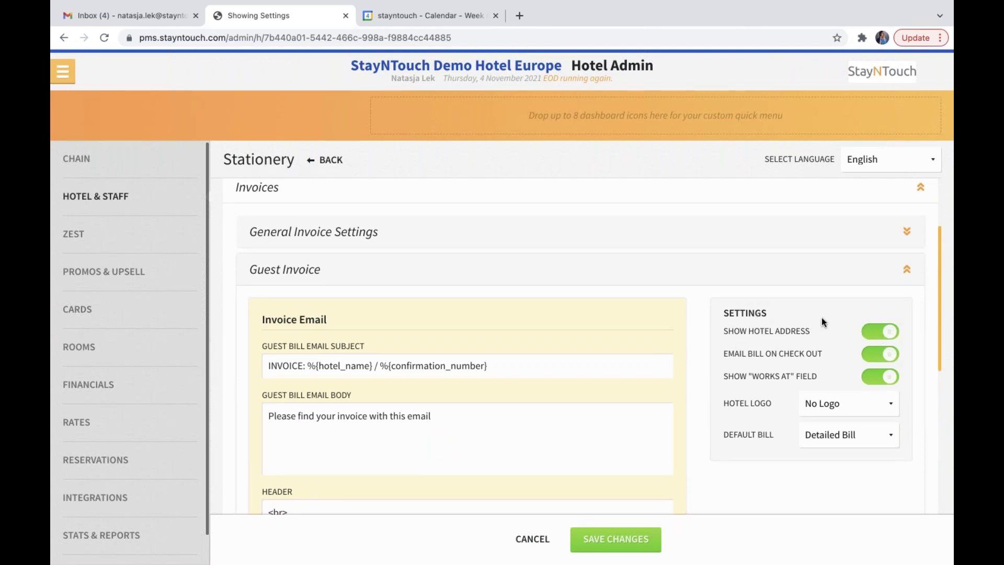
left_click(617, 534)
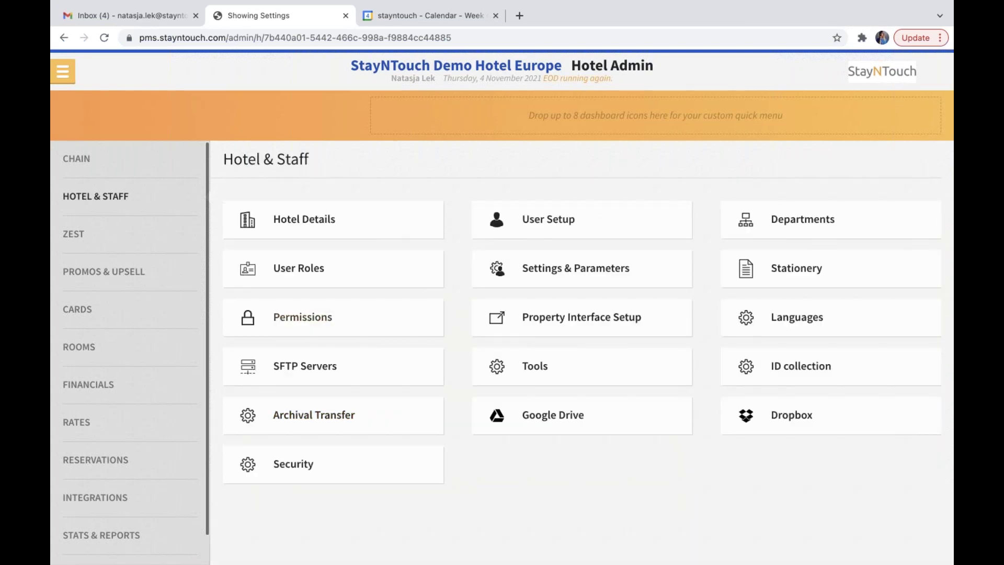
Review the Tax Number visibility and mandatory settings in Guest Card Fields and save the field settings
left_click(175, 308)
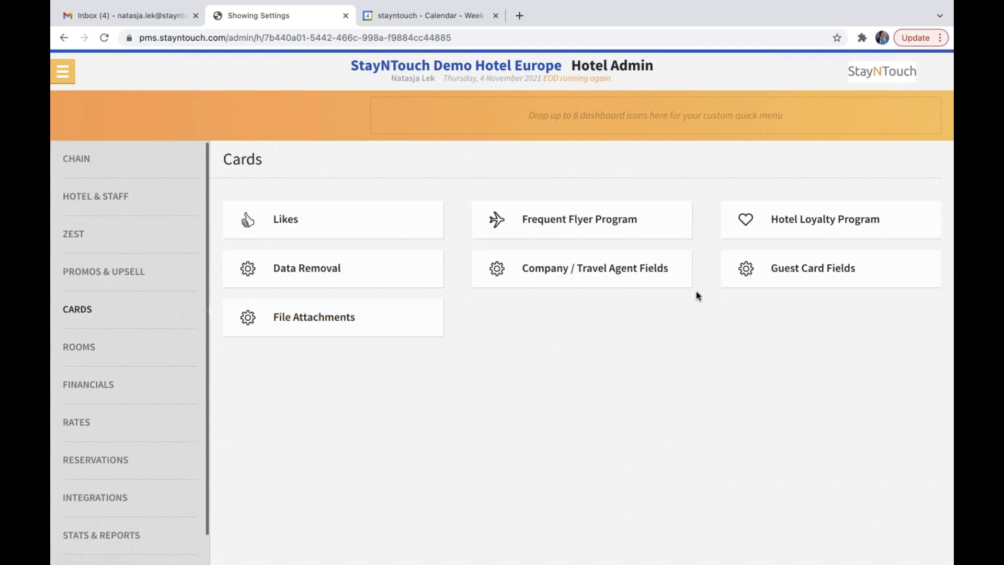
left_click(786, 274)
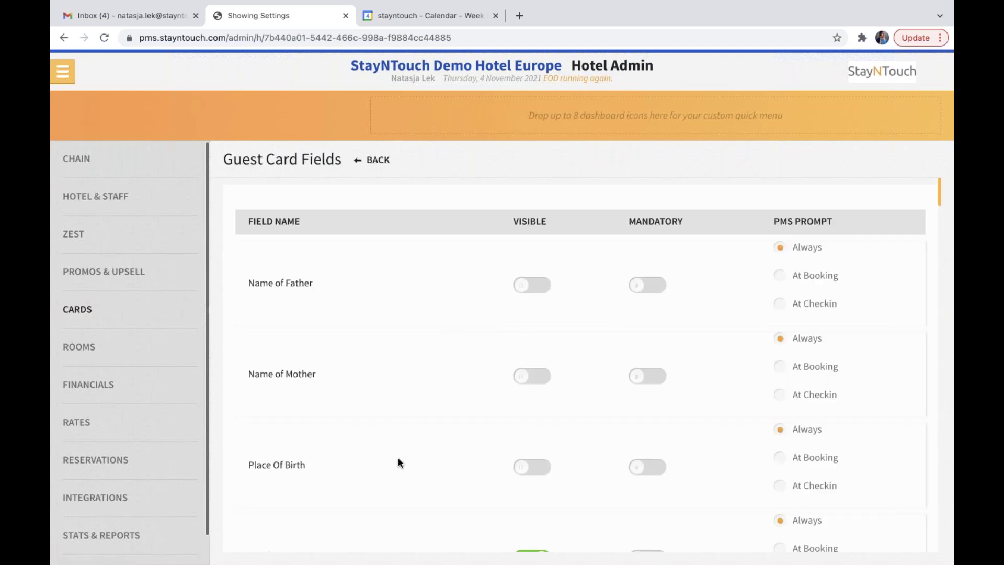
scroll(397, 458, "down", 10)
scroll(399, 459, "down", 12)
scroll(397, 457, "down", 8)
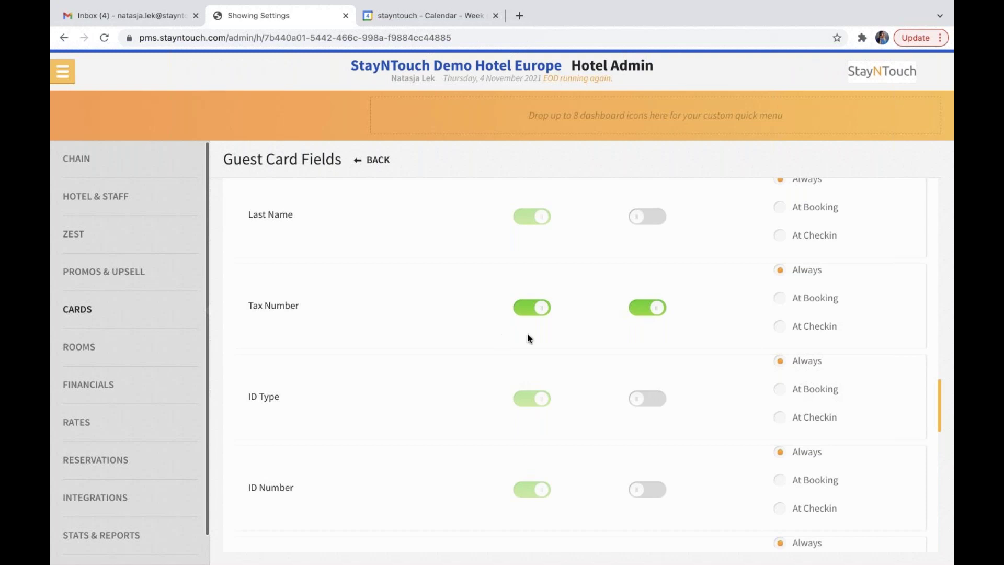
scroll(583, 333, "down", 20)
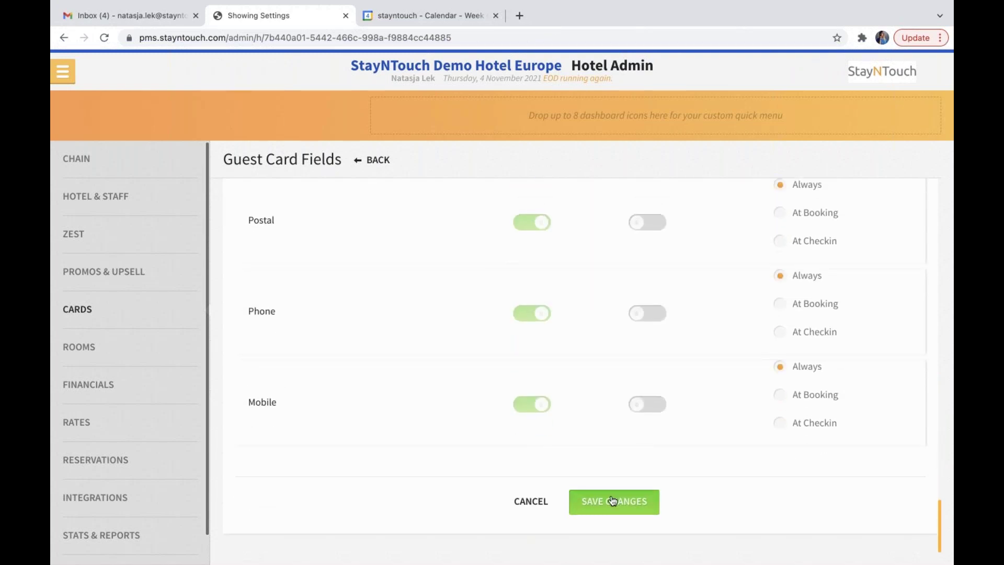
left_click(612, 501)
Examine the Tax-ID field's settings in Company / Travel Agent Fields
left_click(371, 160)
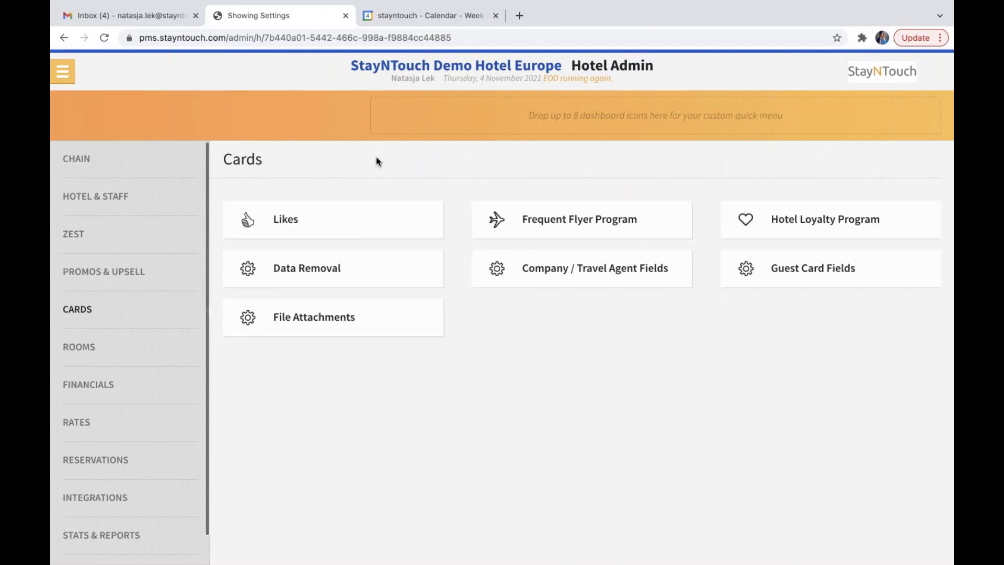
left_click(572, 276)
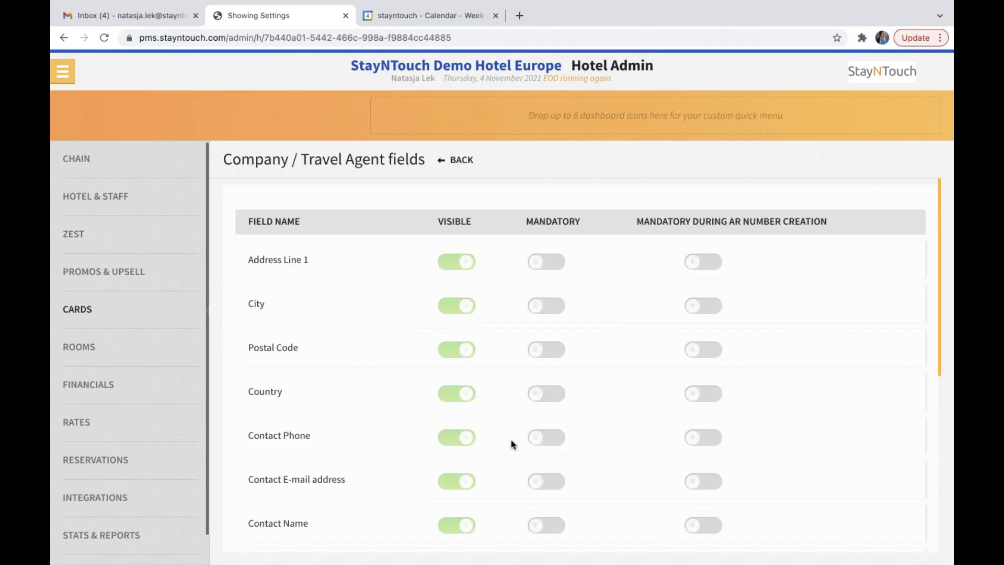
scroll(510, 440, "down", 2)
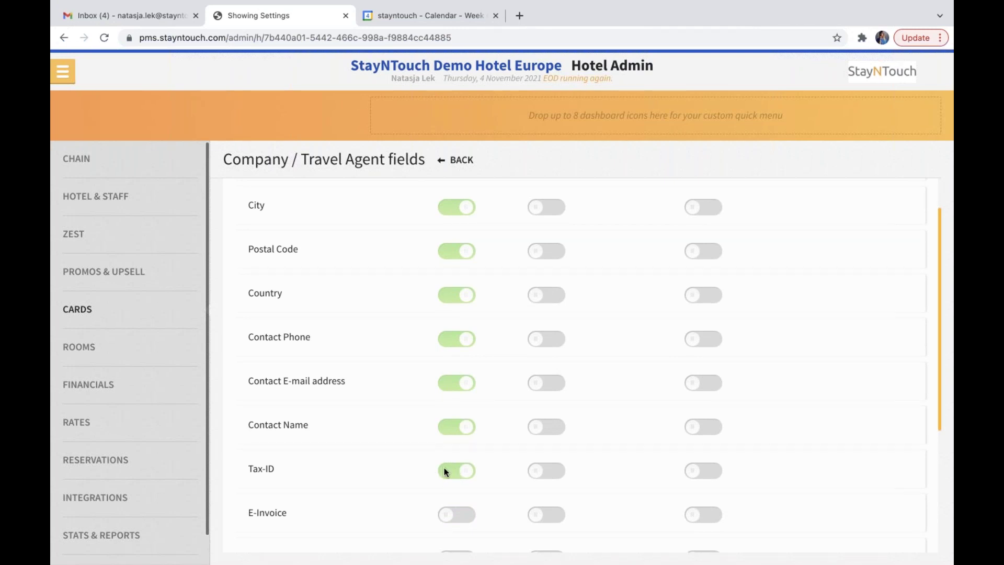
Search the Company & TA Cards for "Web" and open the Webinar Company card
left_click(65, 74)
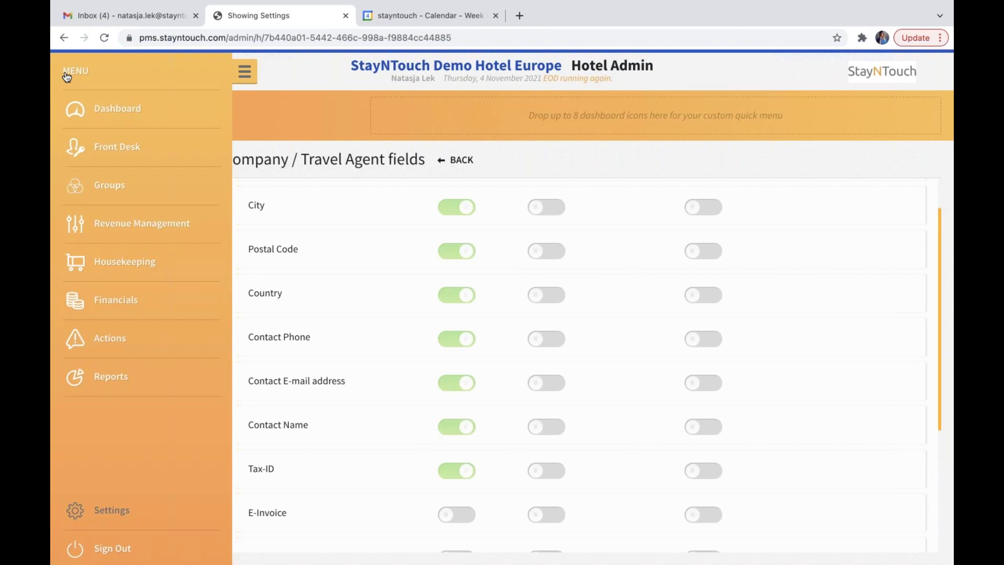
left_click(160, 231)
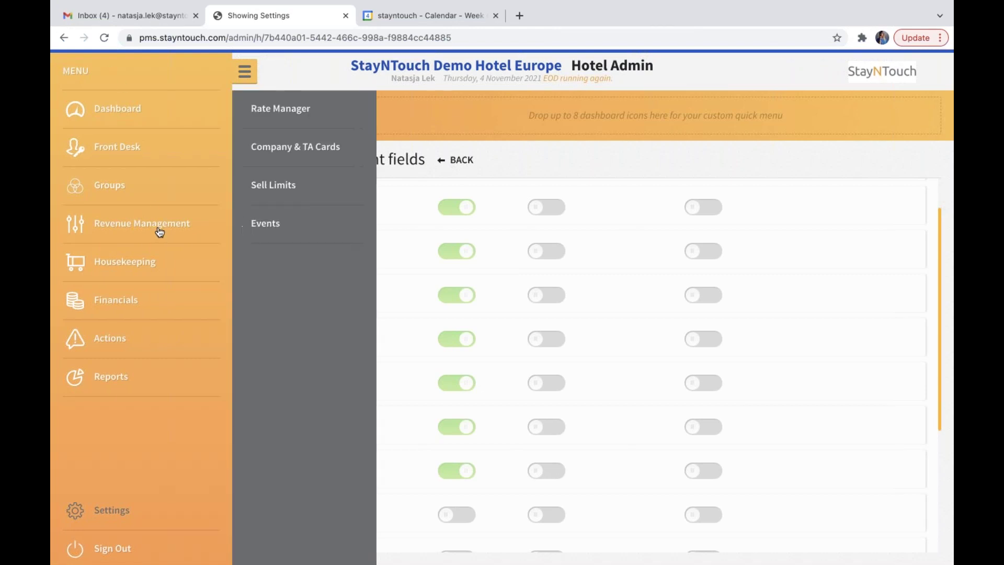
left_click(296, 149)
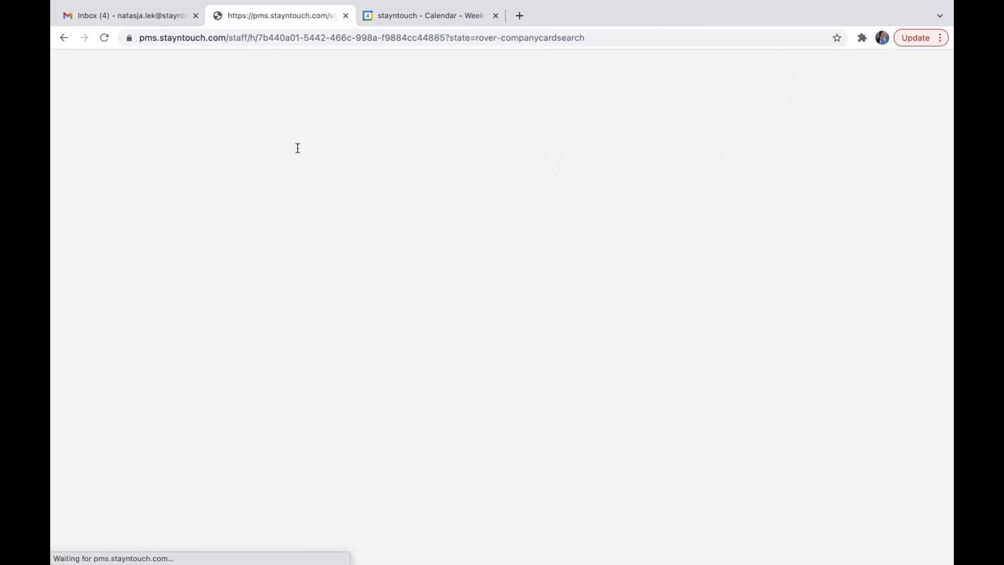
left_click(361, 117)
type("Web")
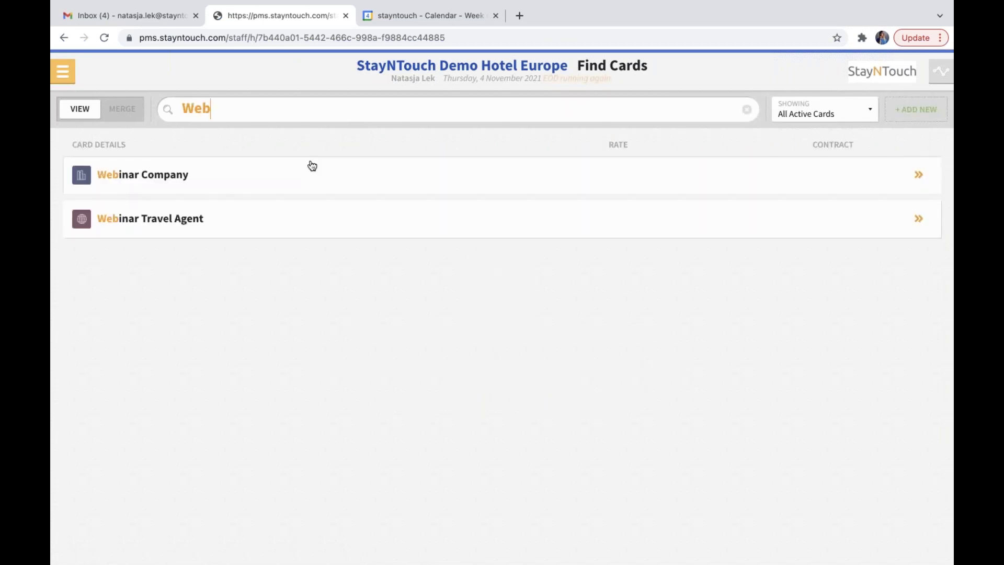
left_click(312, 167)
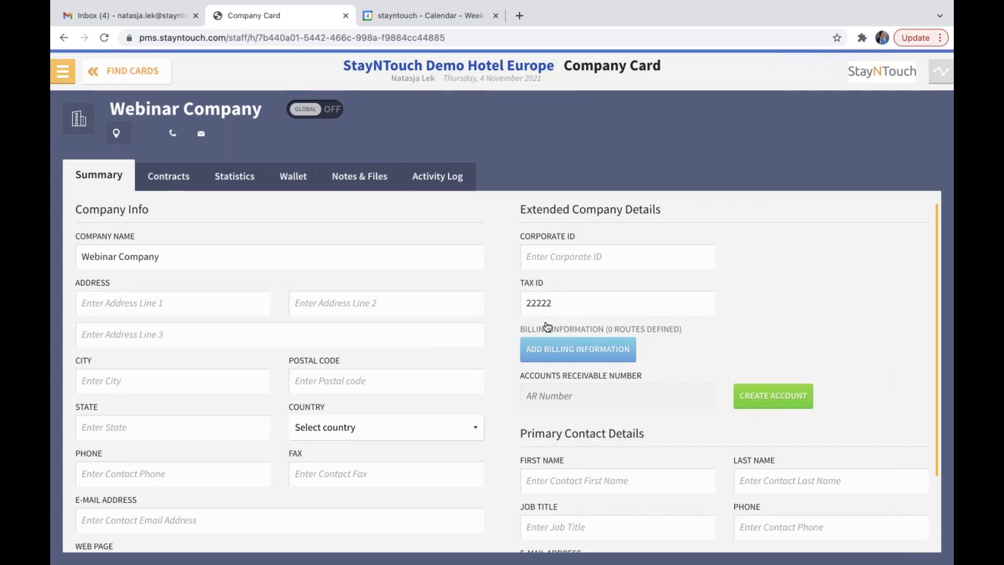
Search the Company & TA Cards for "web" and open the Webinar Travel Agent card to check its Tax ID
left_click(157, 76)
type("w")
key("BackSpace")
type("web")
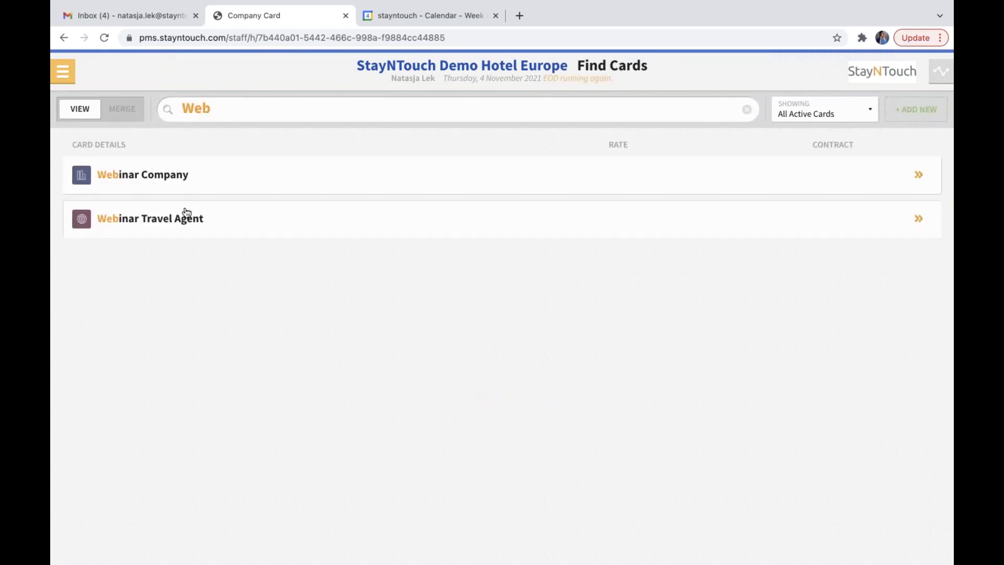
left_click(428, 219)
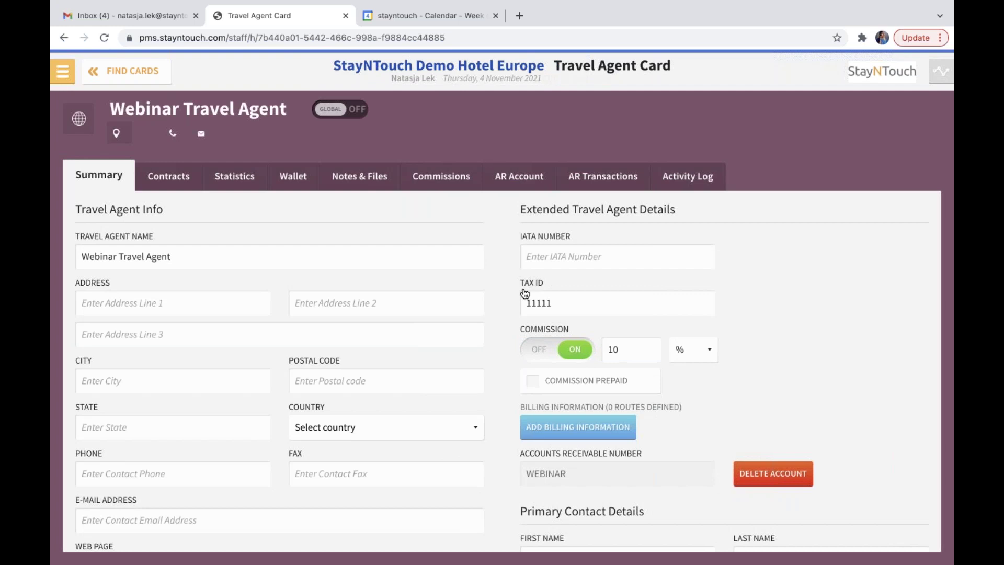
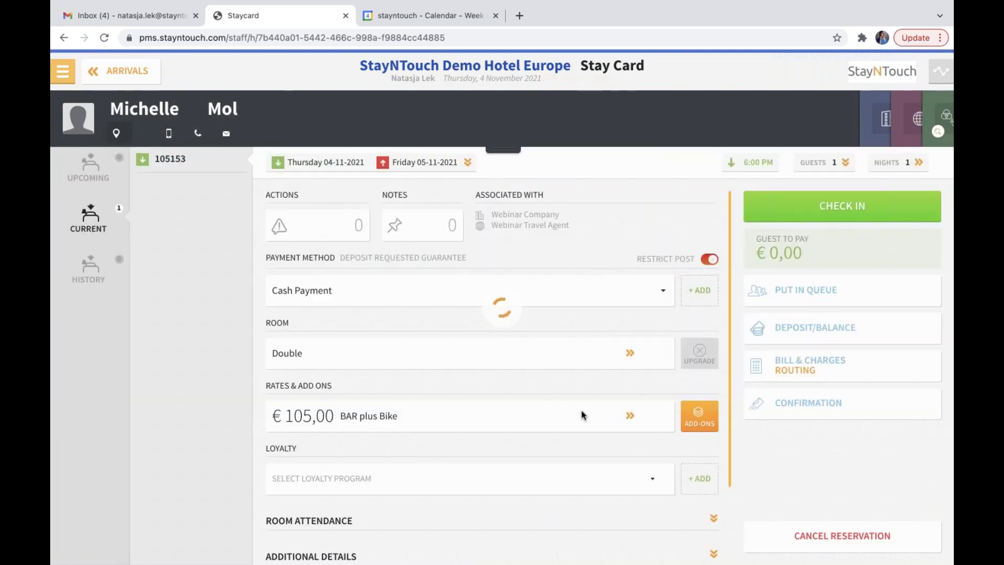
Preview the Bill #1 invoice from the reservation's Bill & Charges, inspect the guest's tax number, and close the print preview without saving
left_click(812, 366)
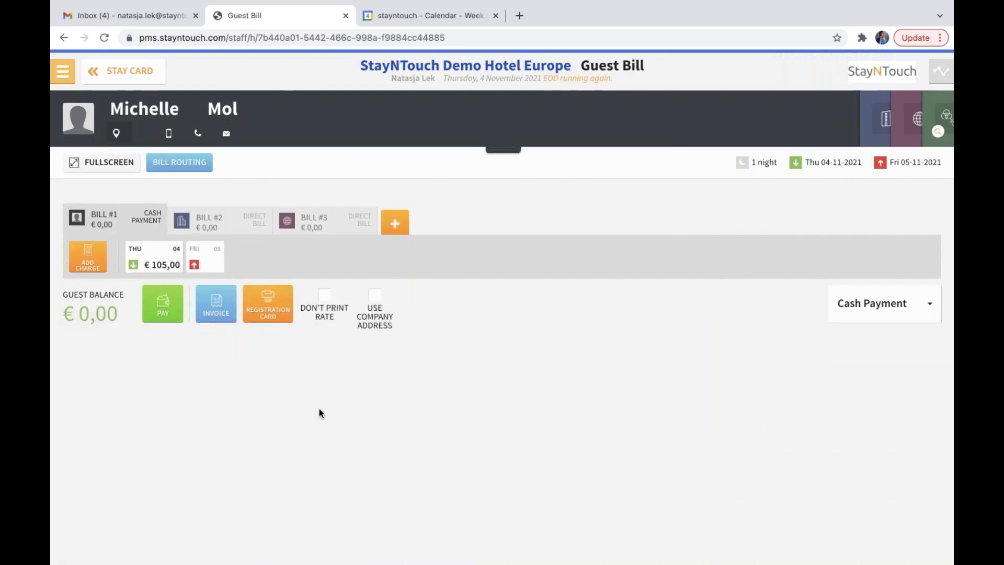
left_click(216, 315)
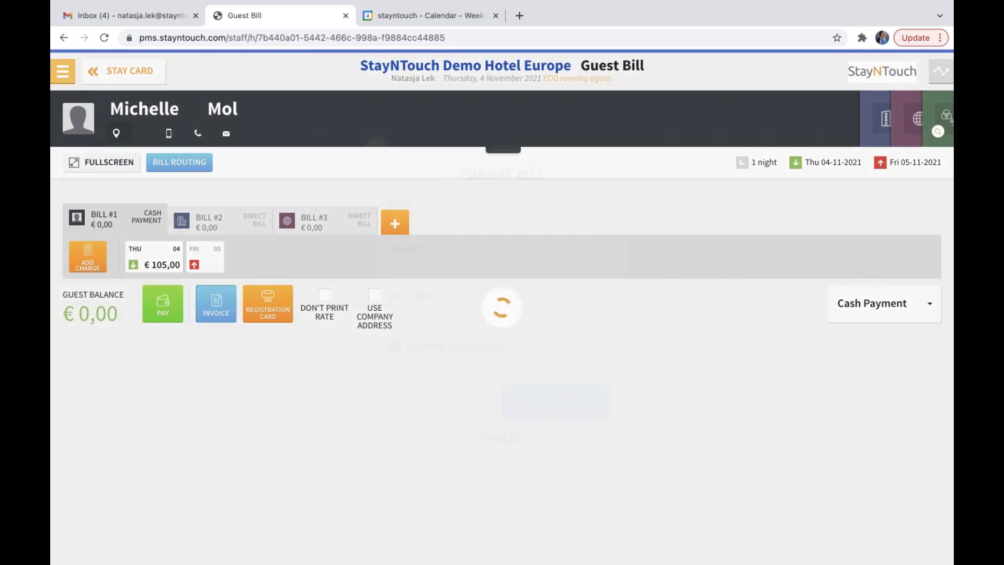
left_click(564, 403)
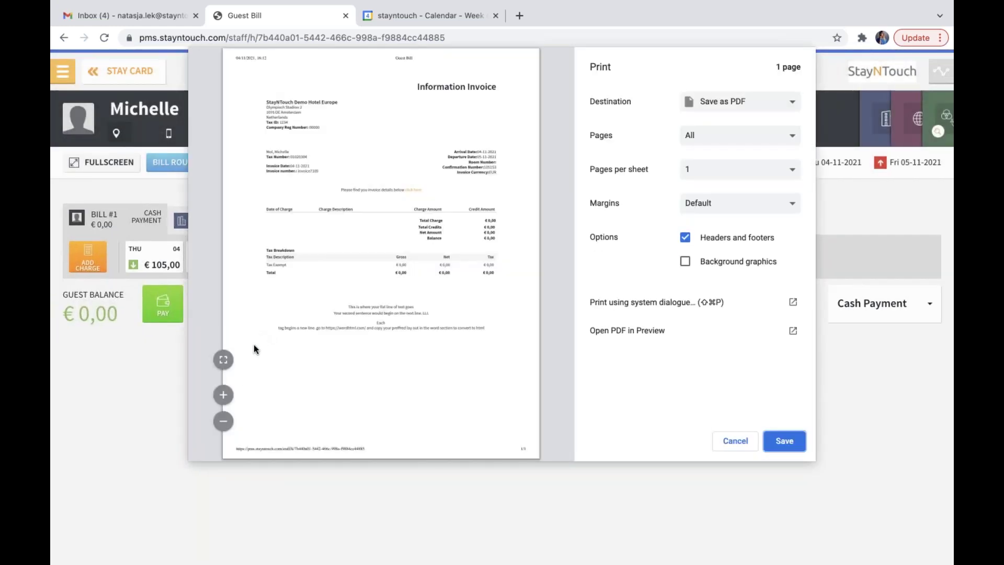
left_click(223, 395)
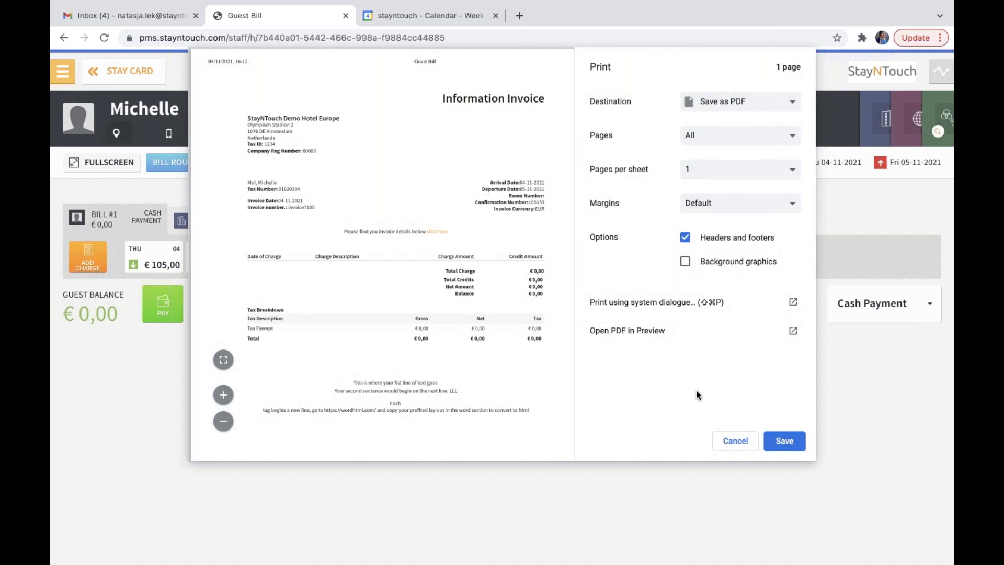
left_click(734, 441)
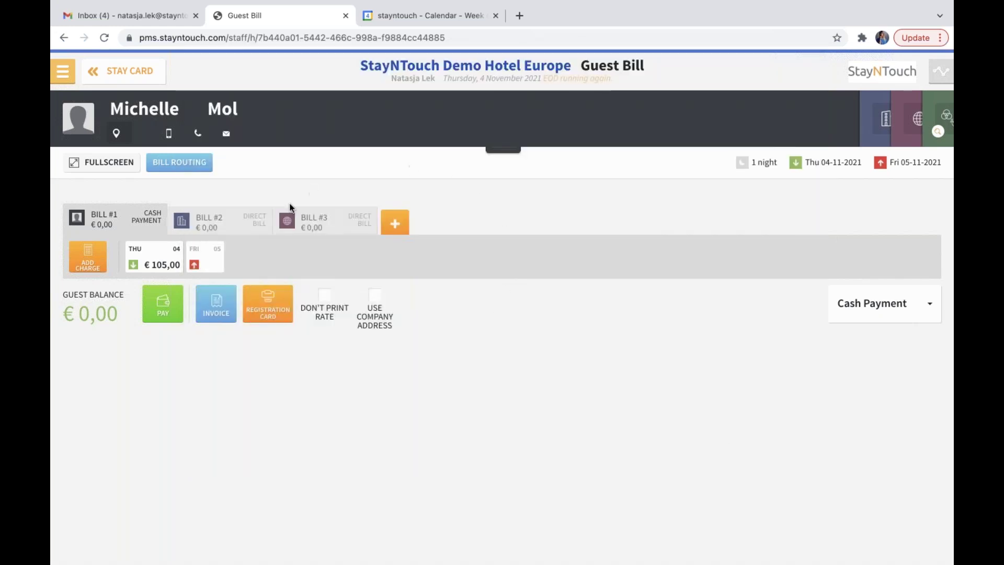
Enable Use Company Address for Bill #1, preview its invoice with the company's tax number, and close the preview without saving
left_click(374, 296)
left_click(216, 313)
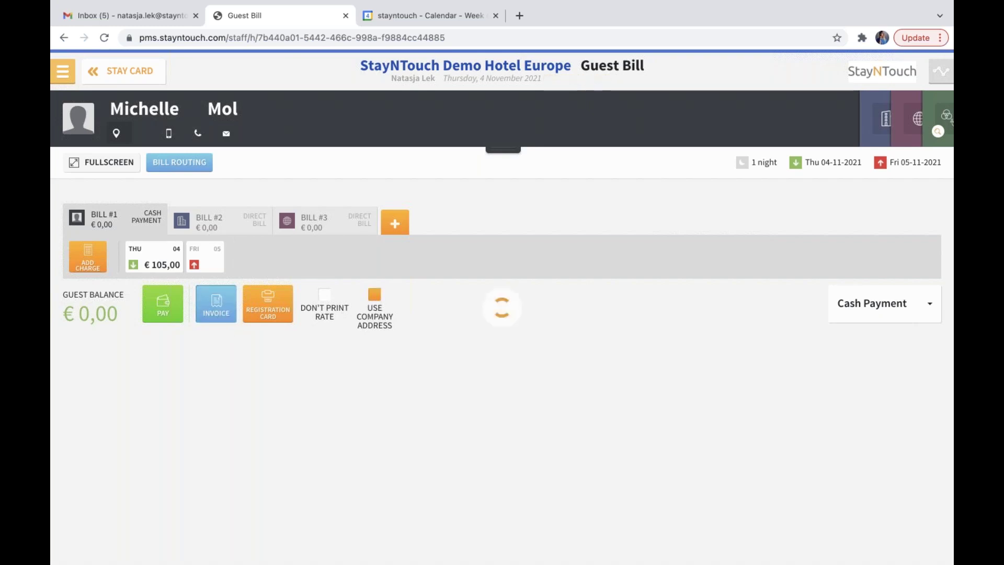
left_click(556, 403)
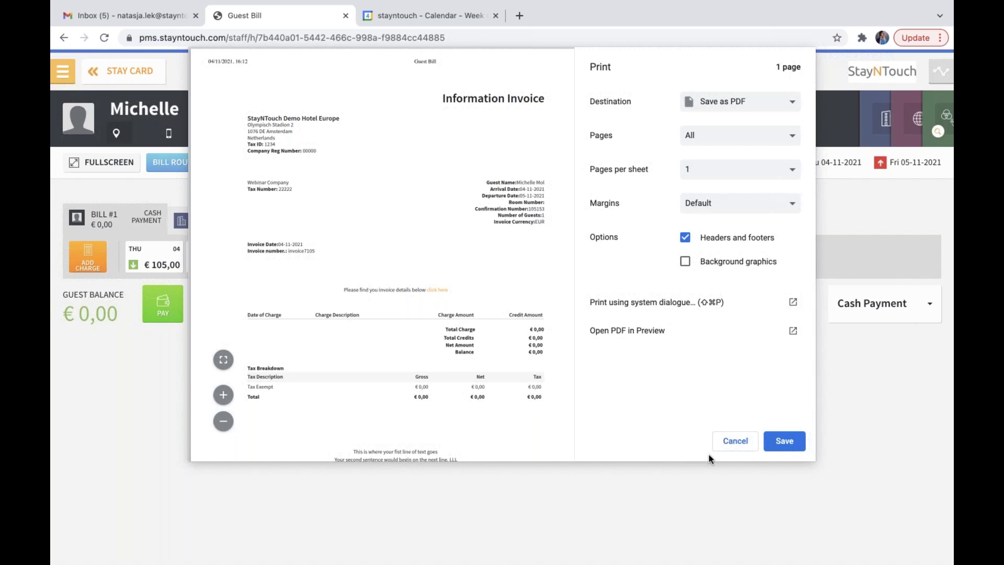
left_click(725, 451)
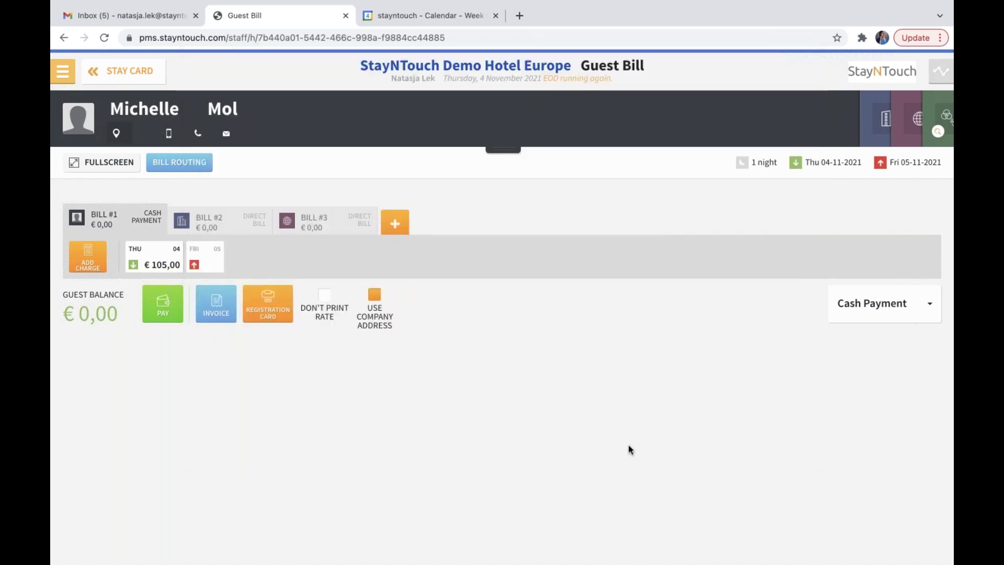
Preview the Bill #2 invoice for Webinar Company, inspect its tax number, and close the print preview without saving
left_click(207, 222)
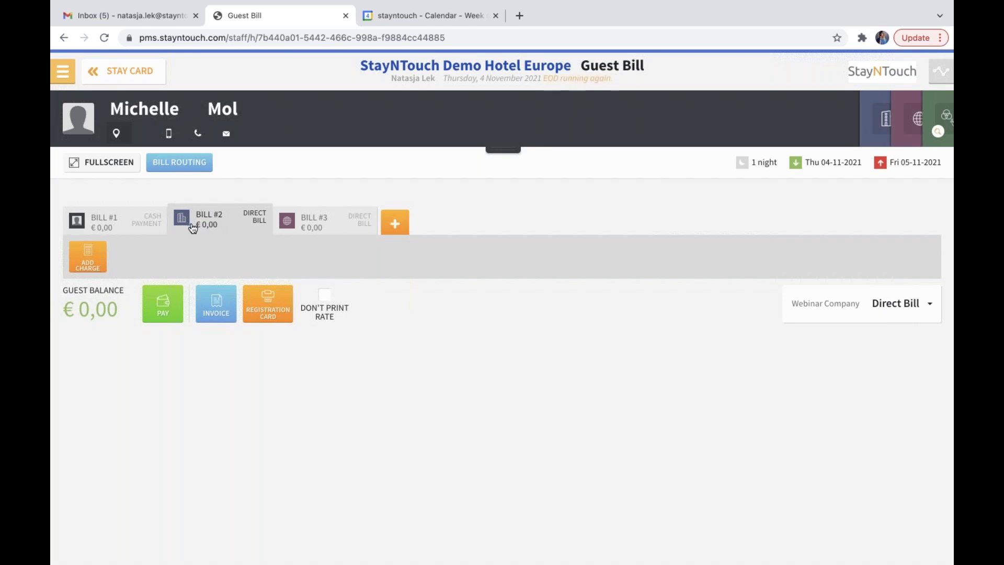
left_click(215, 305)
left_click(586, 400)
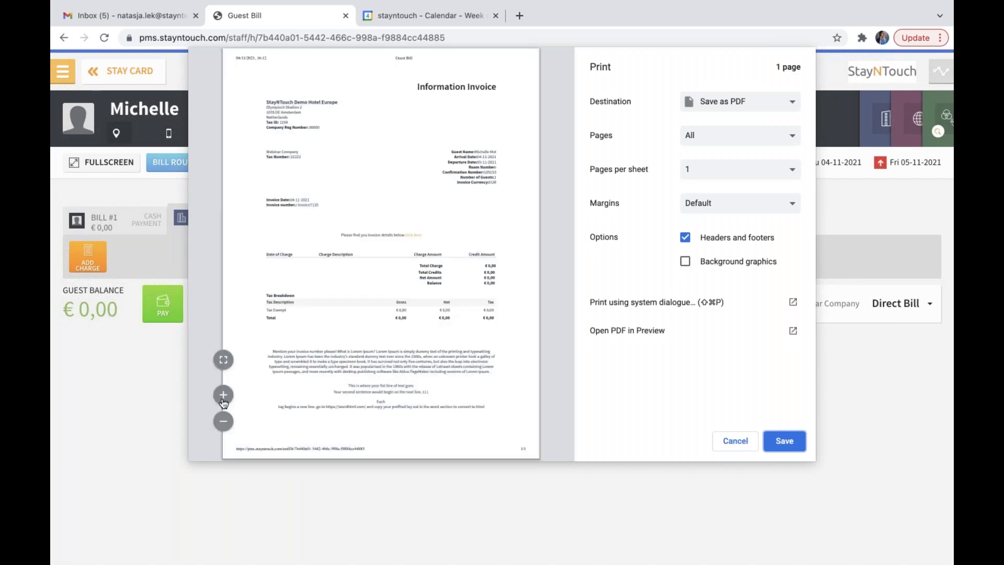
left_click(224, 396)
left_click(223, 396)
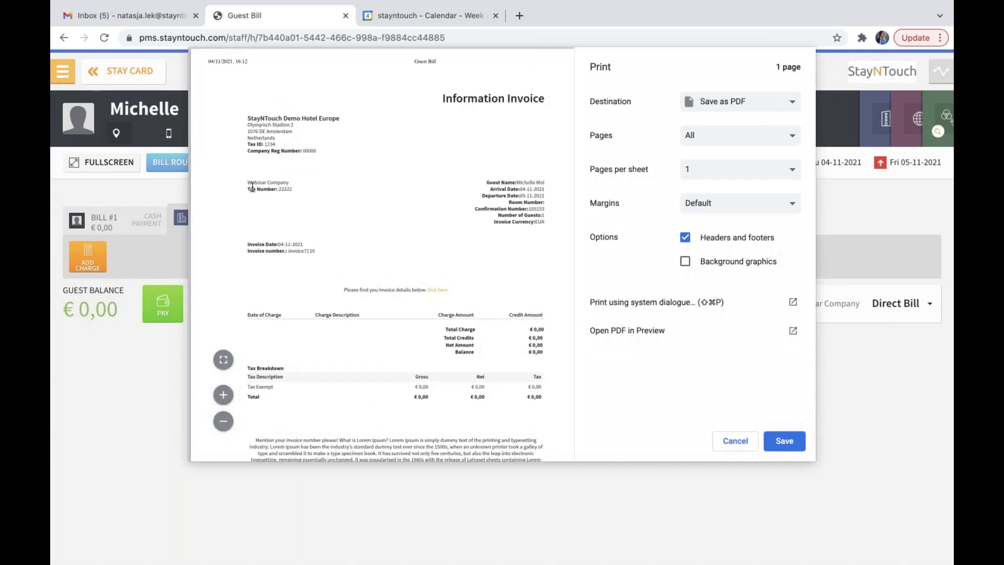
left_click(736, 440)
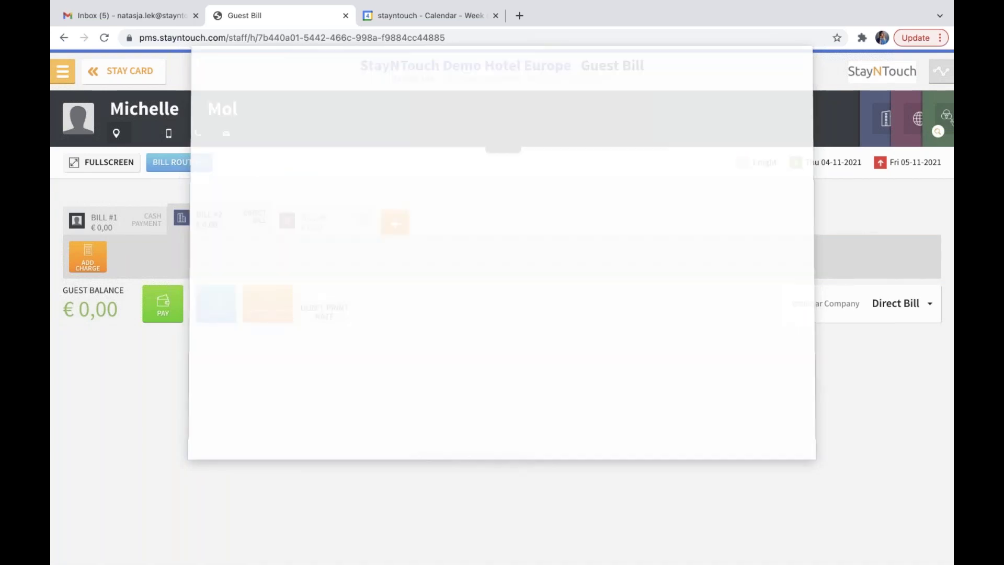
Preview the Bill #3 invoice for Webinar Travel Agent, inspect its tax and AR numbers, and close the print preview without saving
left_click(314, 219)
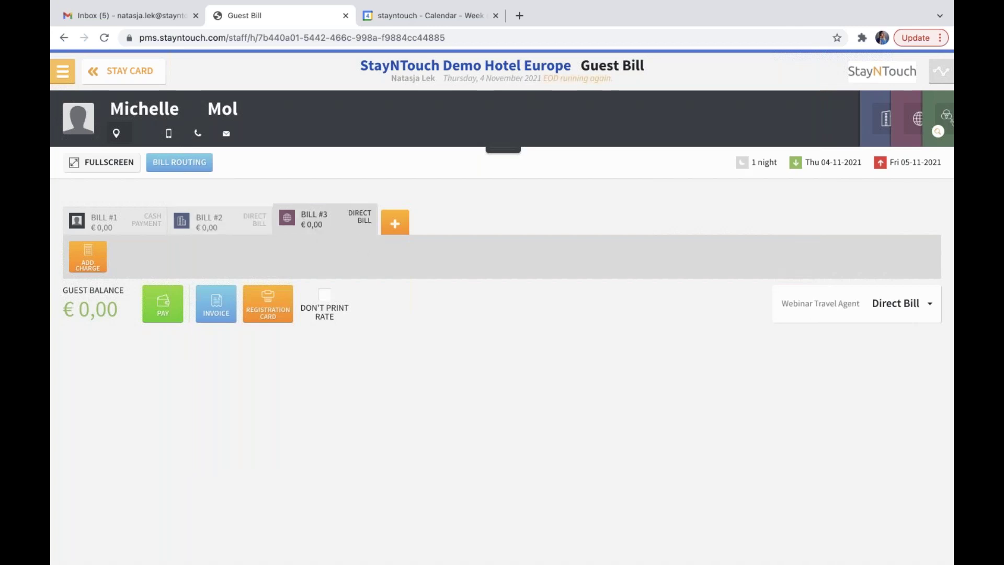
left_click(217, 306)
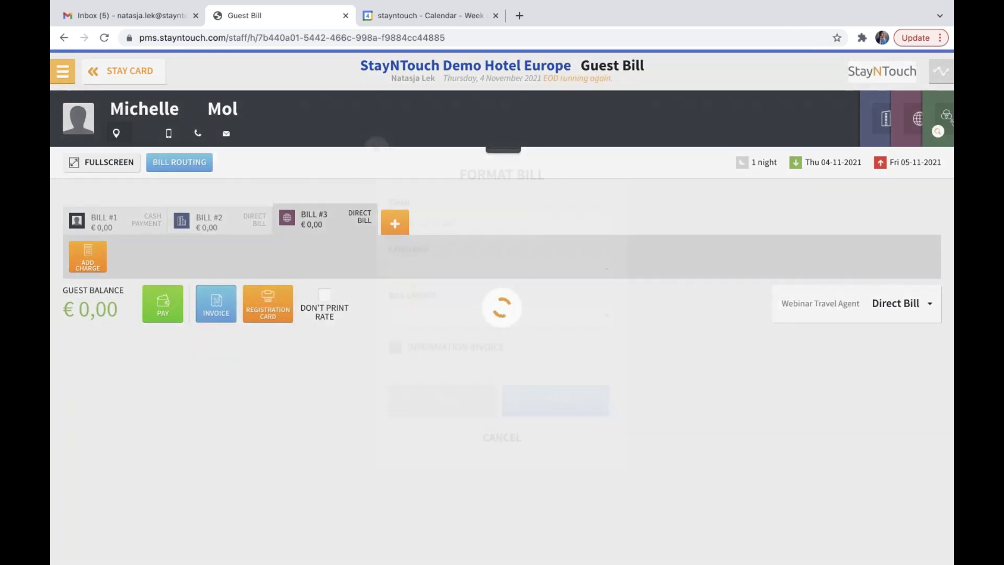
left_click(549, 399)
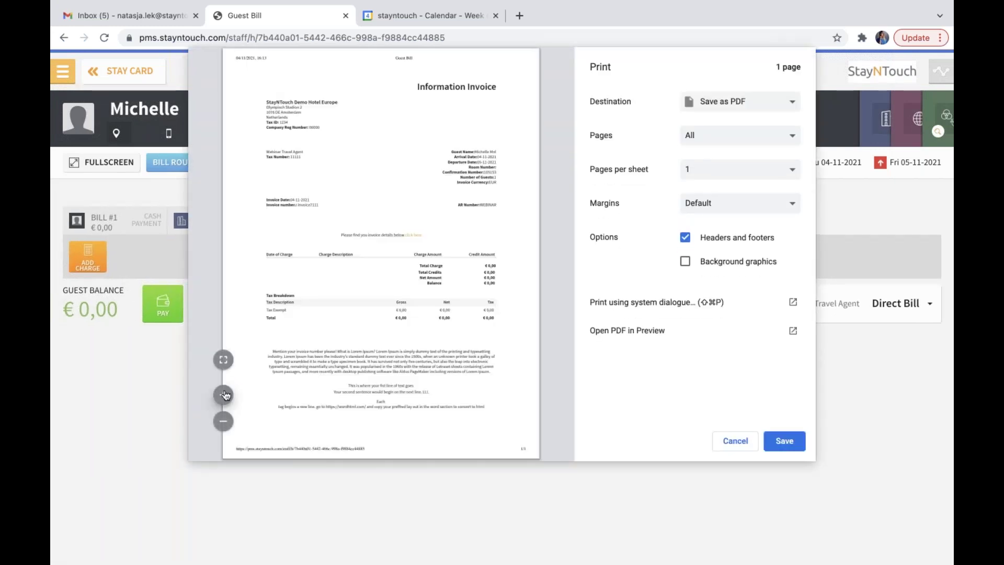
left_click(223, 359)
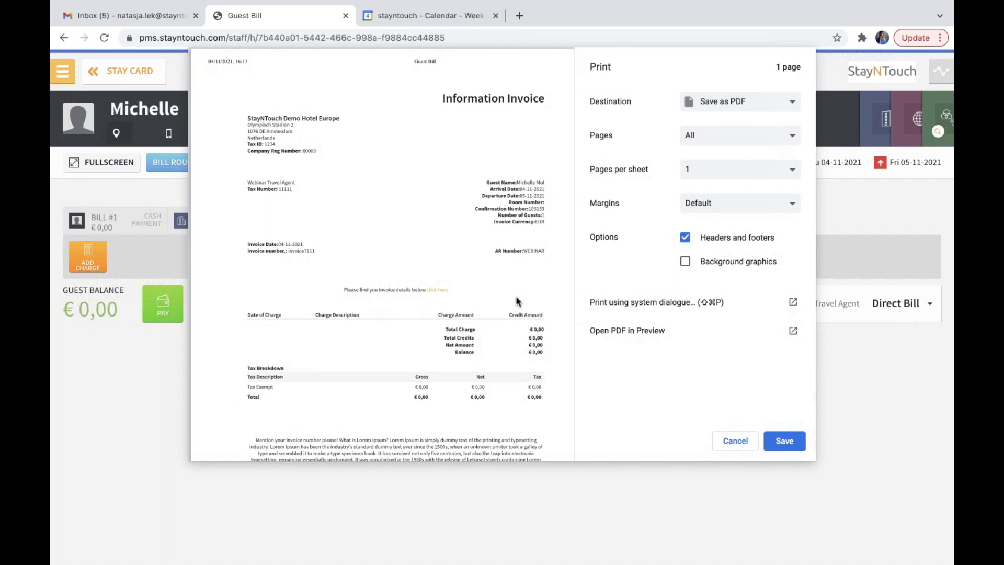
left_click(734, 444)
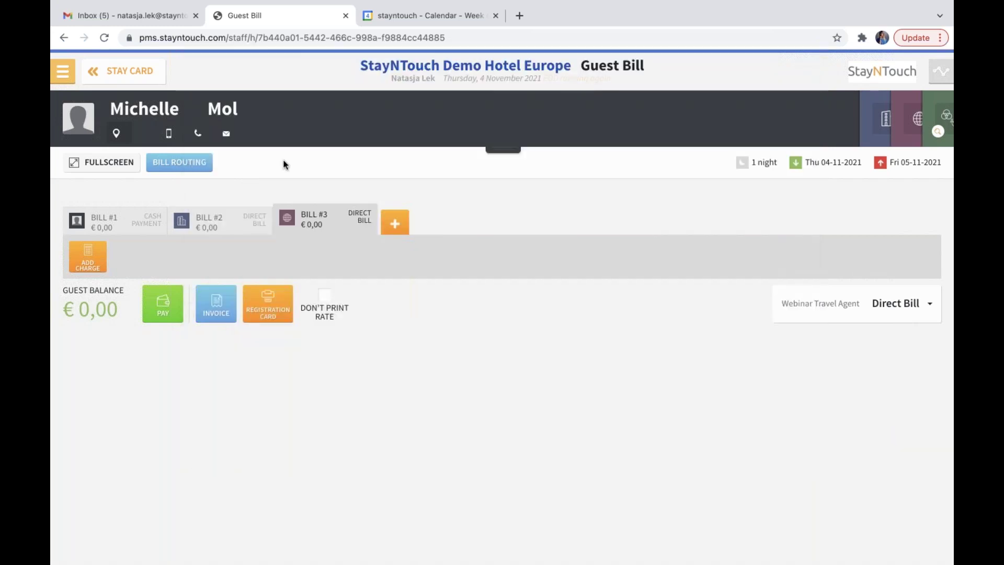
Review where the stationery and card field settings are located in the Hotel & Staff and Cards sections of the hotel admin settings
left_click(63, 71)
left_click(104, 517)
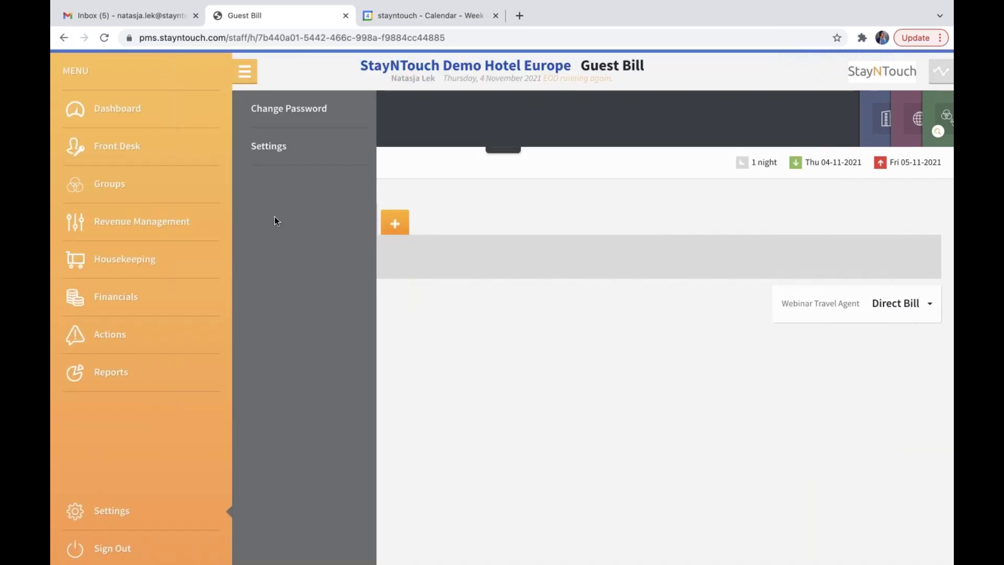
left_click(297, 157)
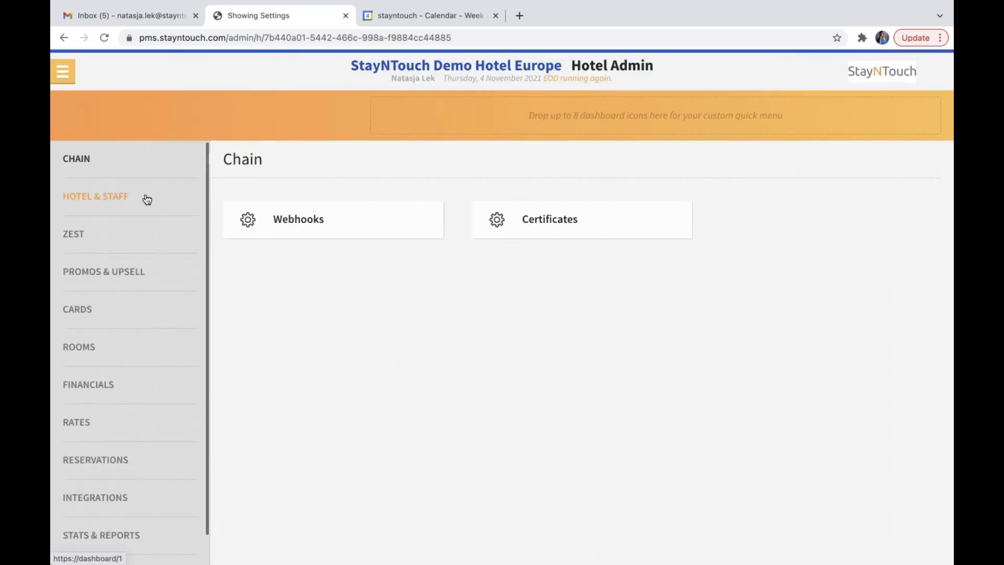
left_click(147, 199)
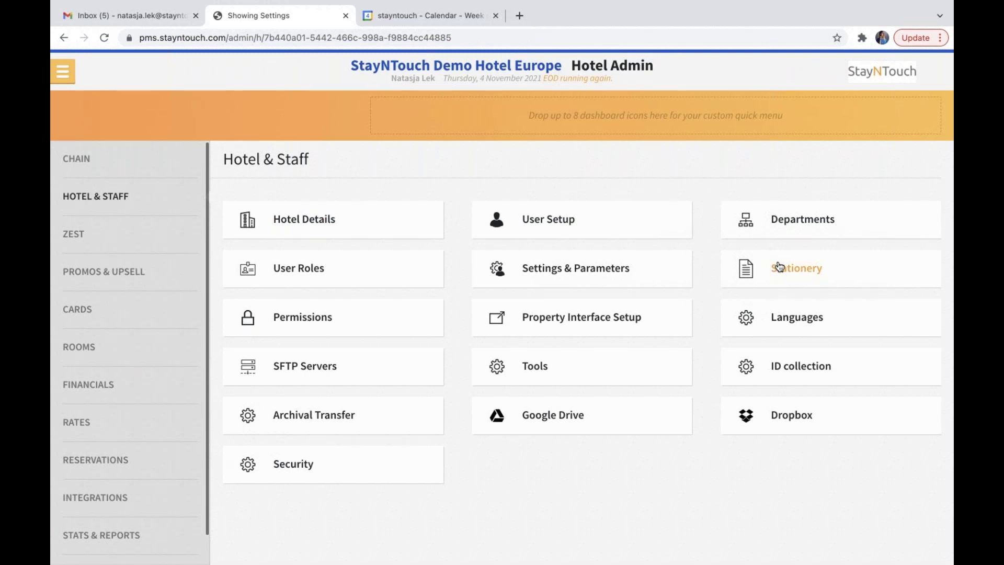
left_click(184, 303)
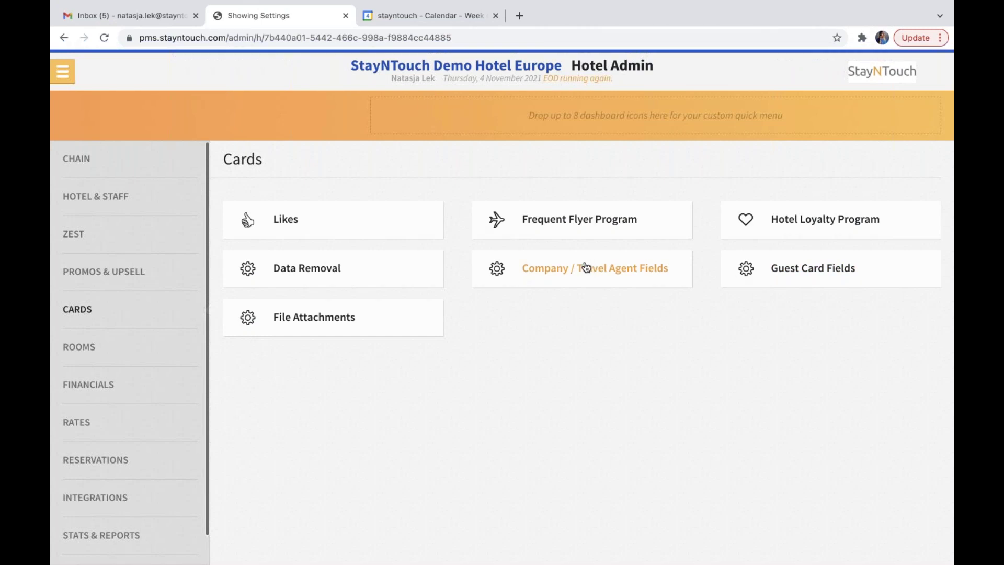
Search Accounts Receivables for "web" and open the AR transactions of Webinar Travel Agent
left_click(72, 76)
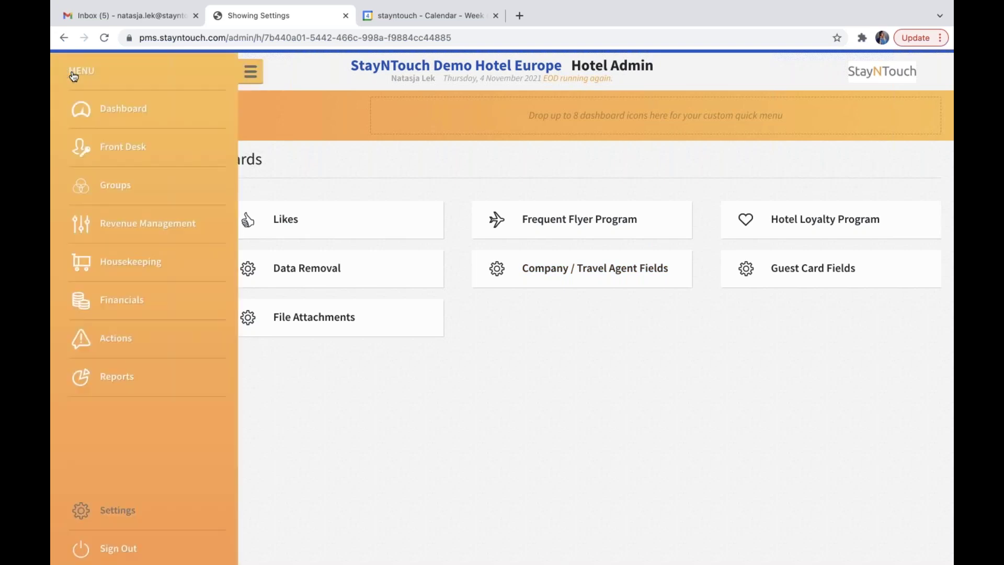
left_click(168, 300)
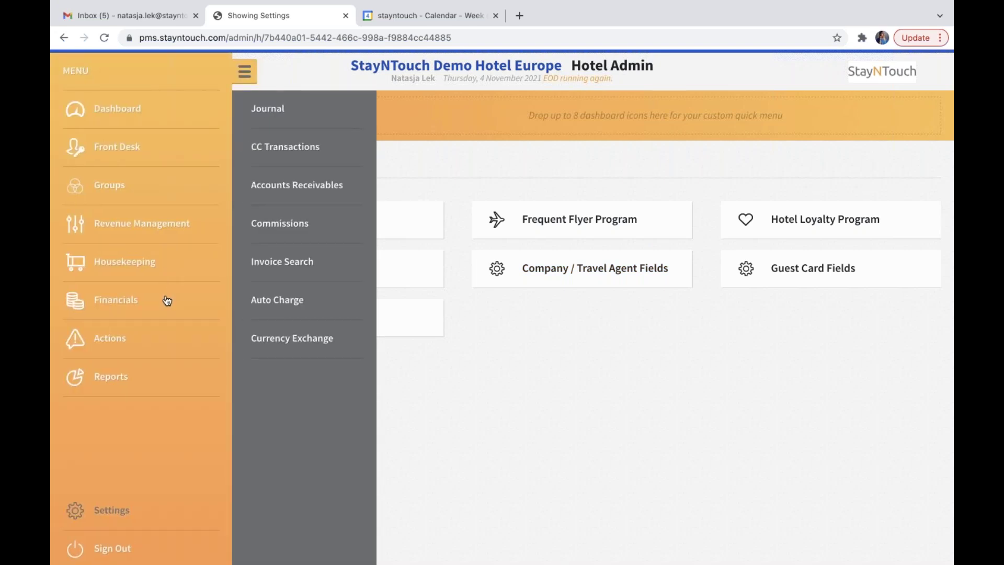
left_click(273, 195)
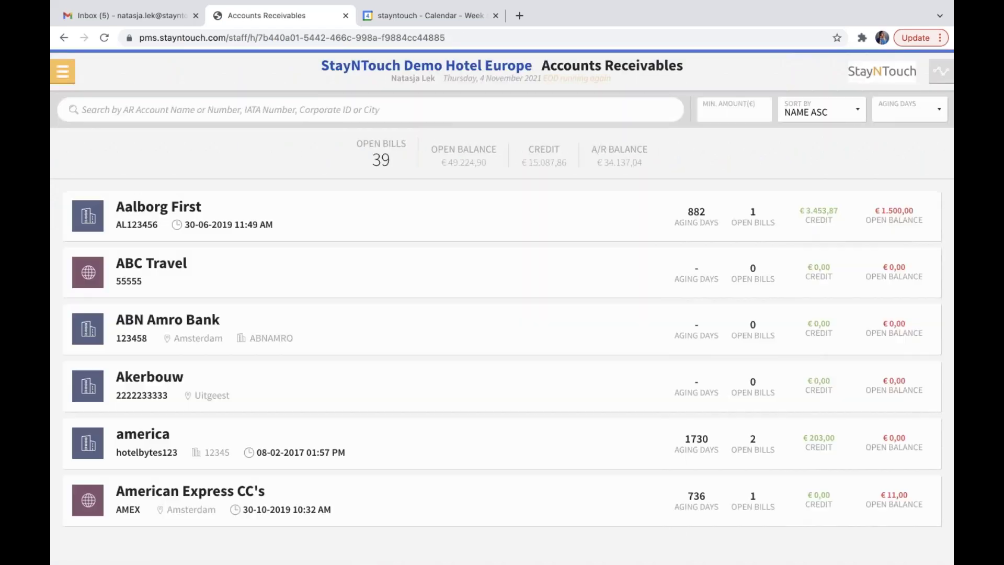
type("web")
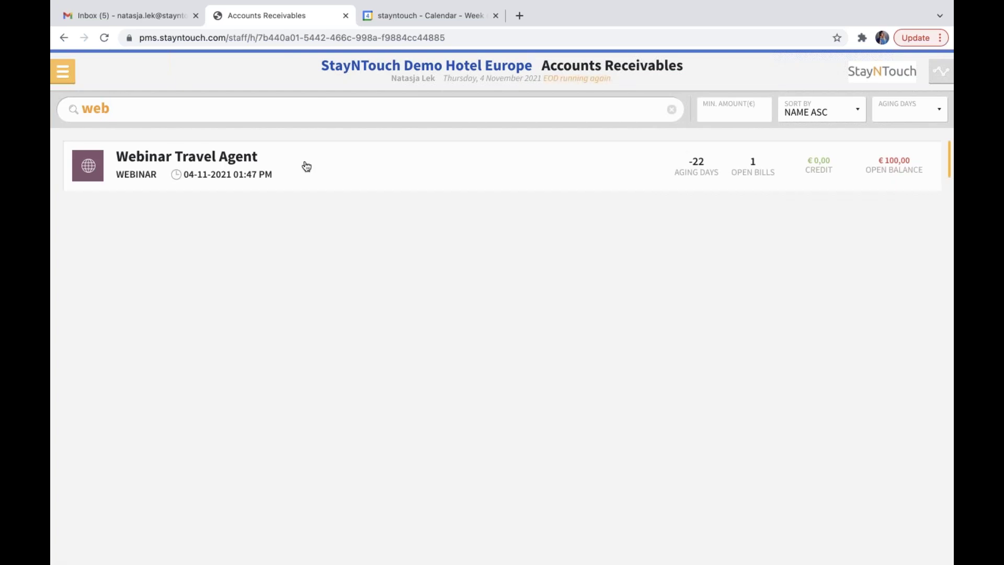
left_click(305, 171)
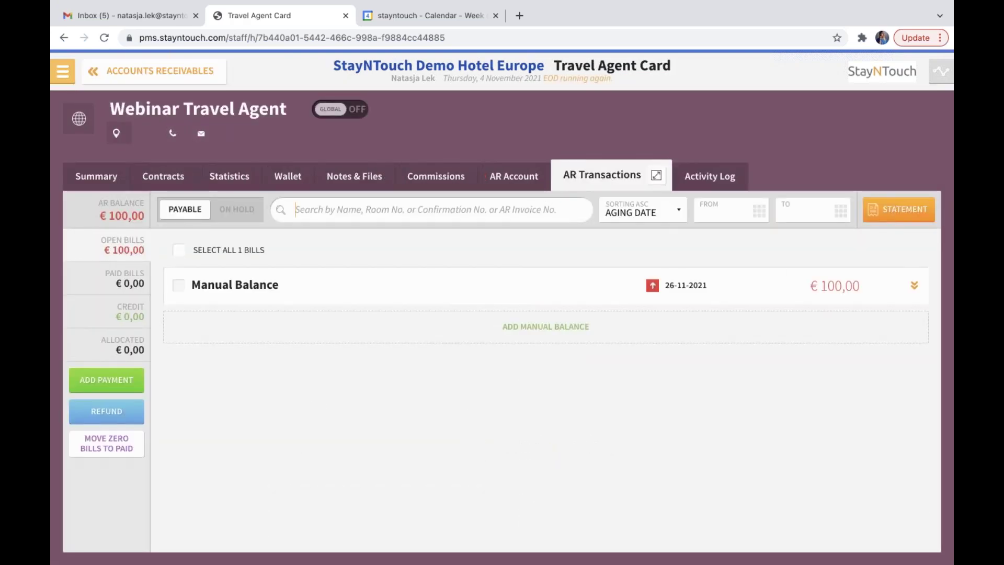
Preview the AR invoice for the Manual Balance bill, inspect its tax number, and close the print preview without saving
left_click(913, 288)
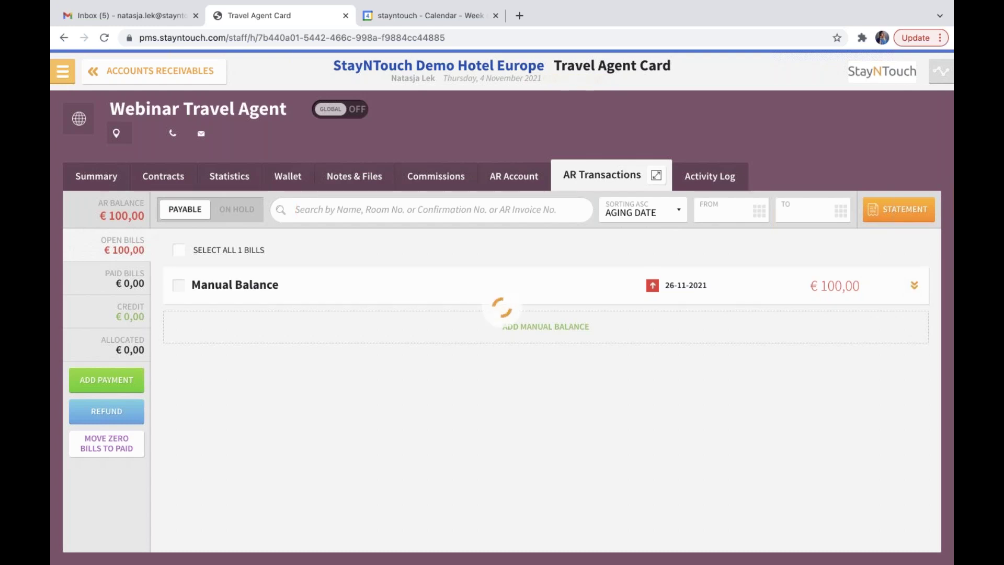
left_click(875, 361)
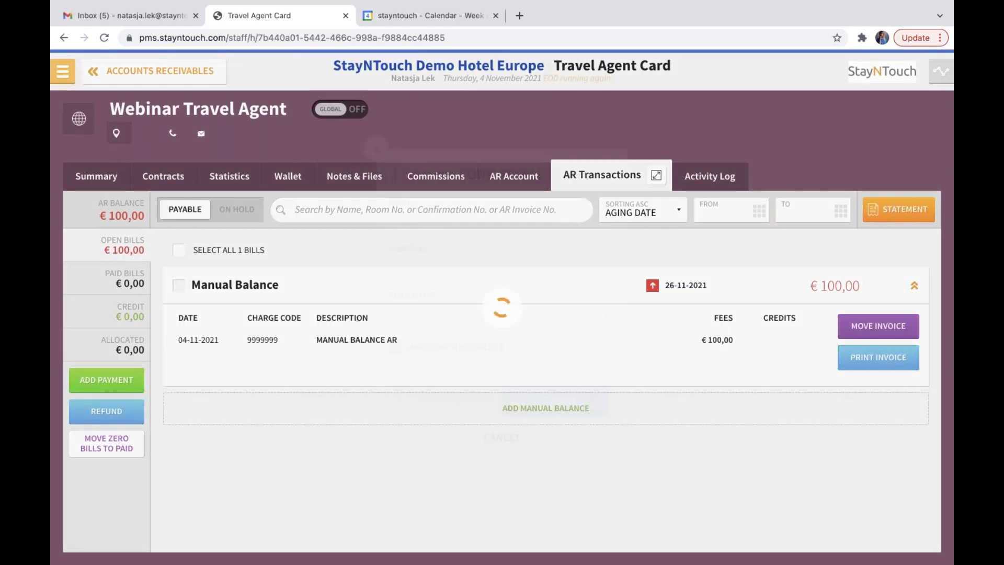
left_click(585, 413)
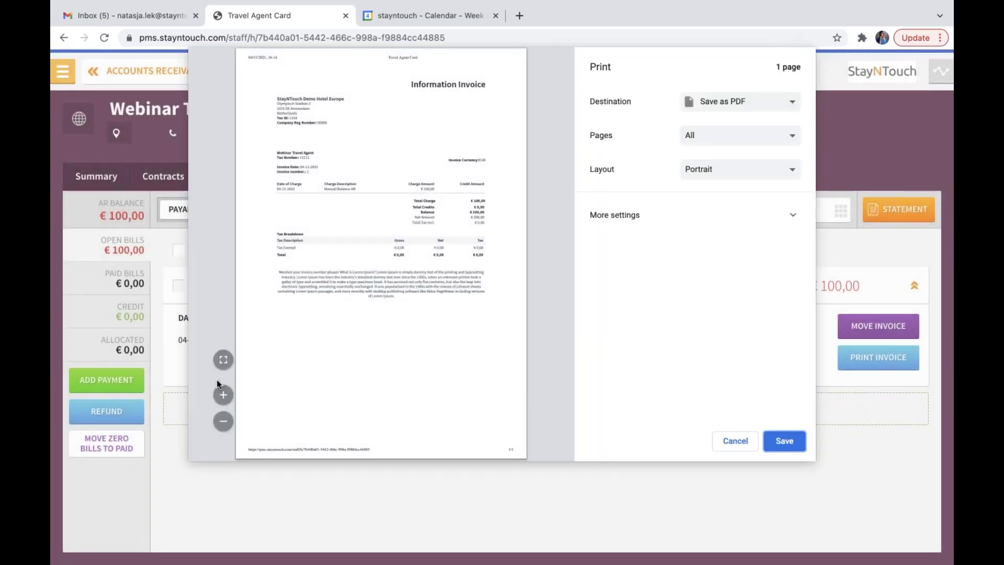
left_click(223, 395)
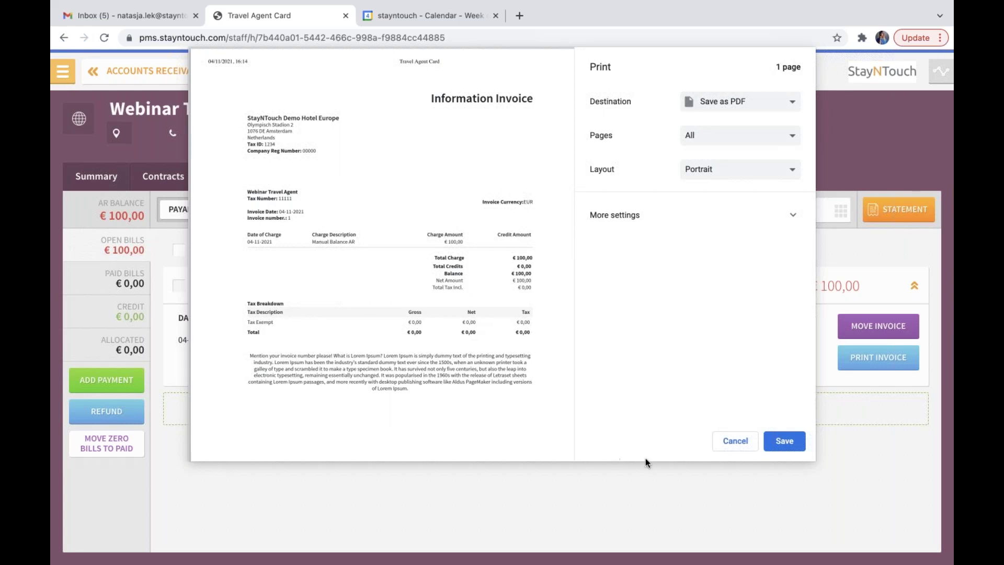
left_click(734, 441)
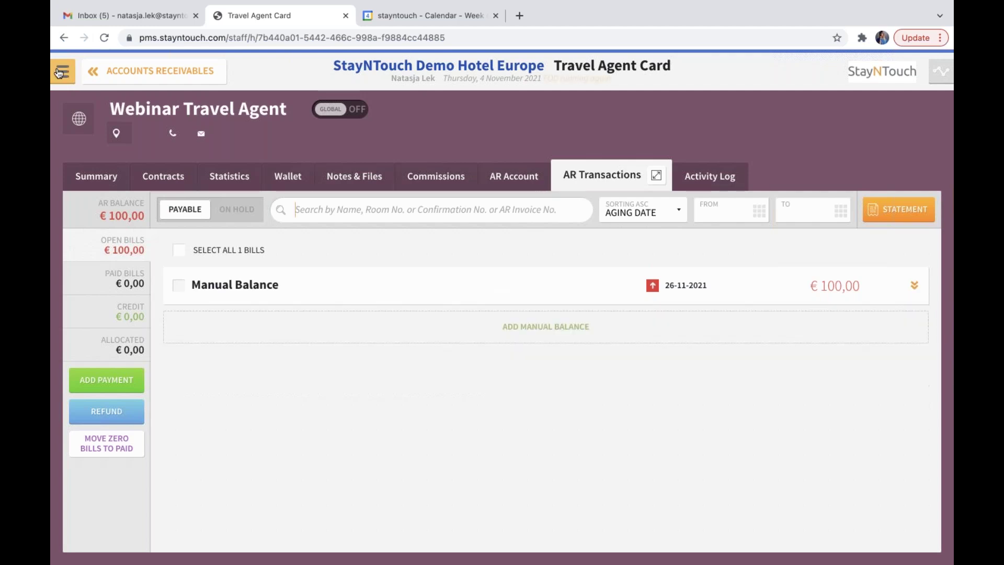
Open the Stationery settings in the Hotel & Staff section of the hotel admin
left_click(59, 72)
left_click(118, 511)
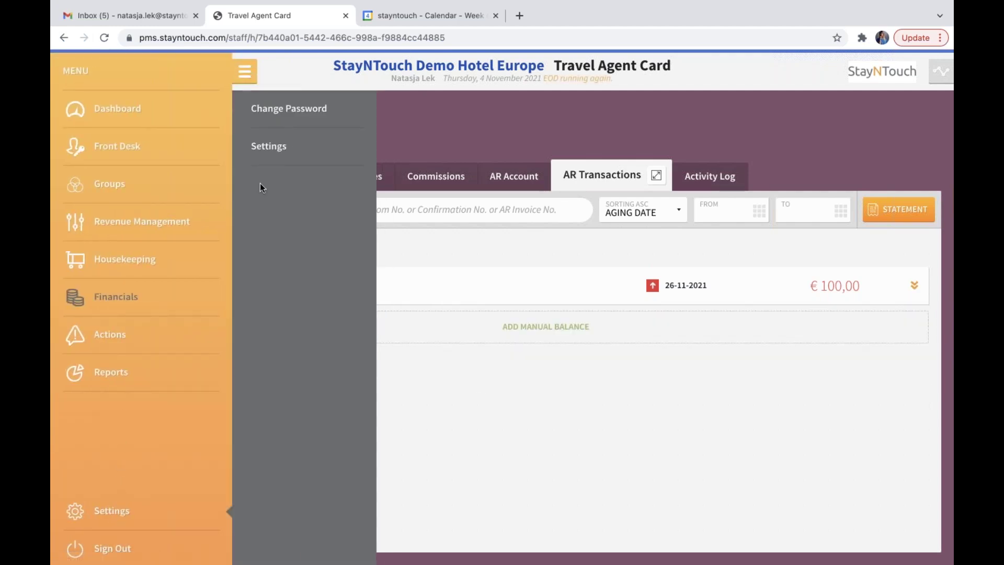
left_click(270, 151)
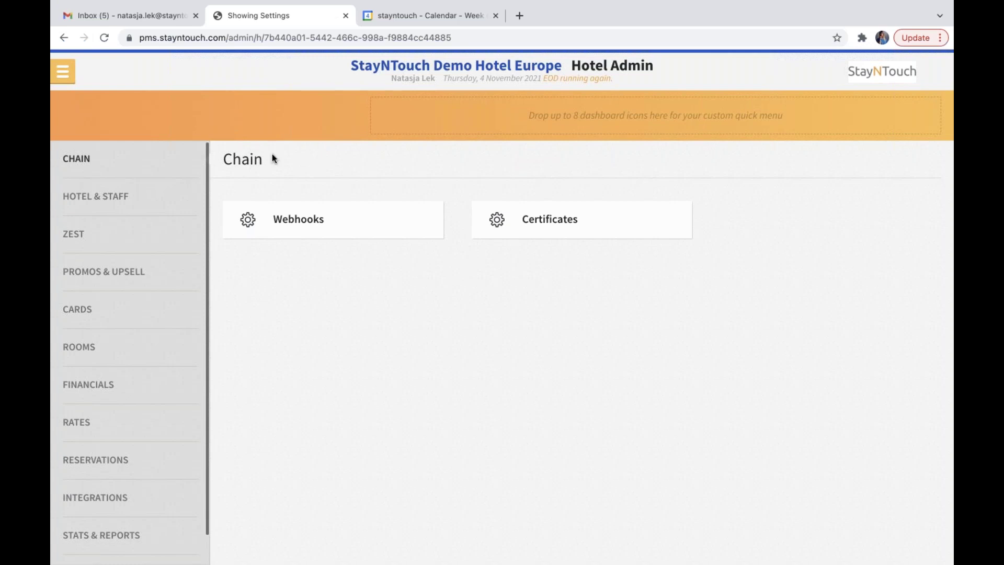
left_click(130, 201)
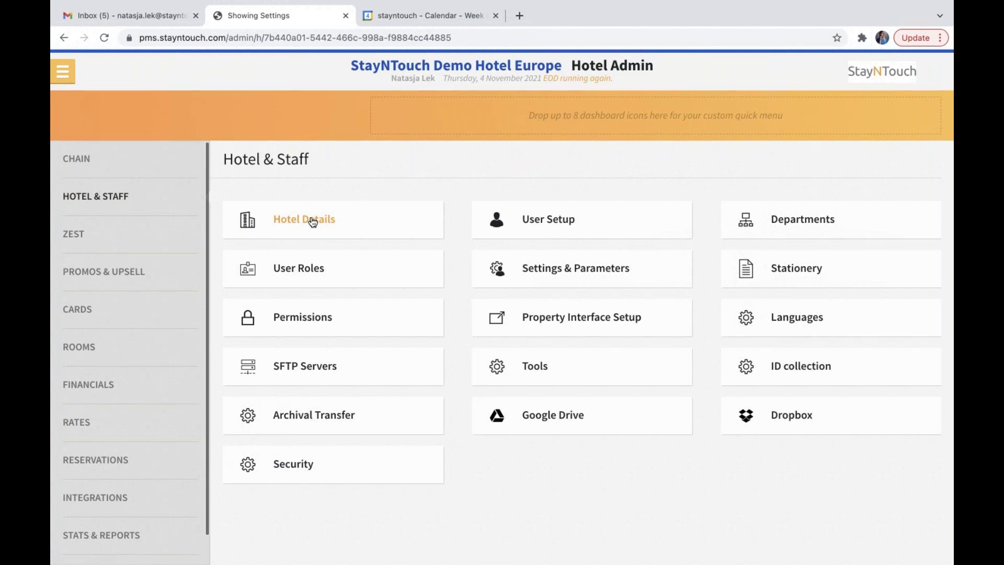
left_click(776, 269)
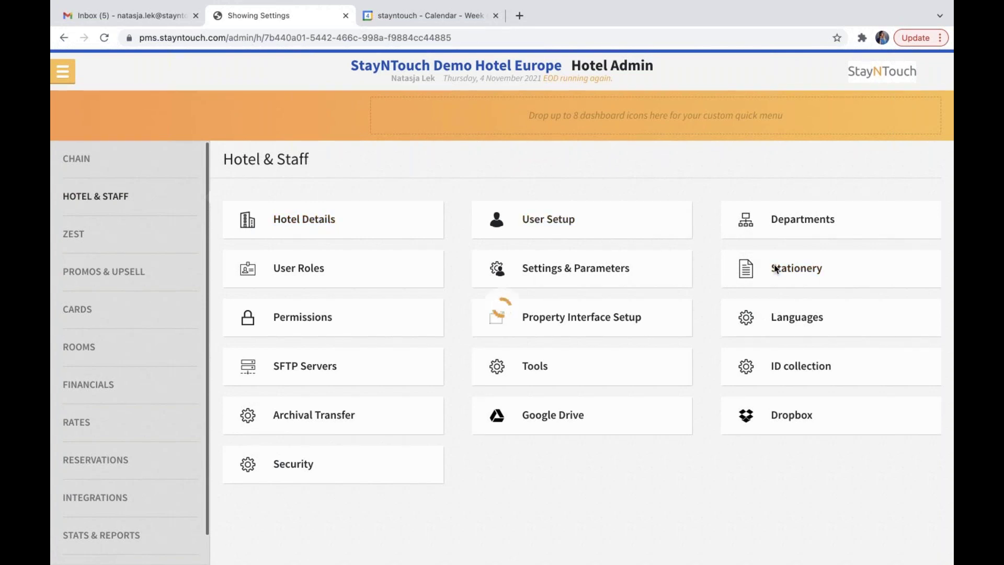
Review the Company / Travel Agent Invoice settings within Invoices, save the stationery, and show the Cards section with its card field settings
left_click(546, 402)
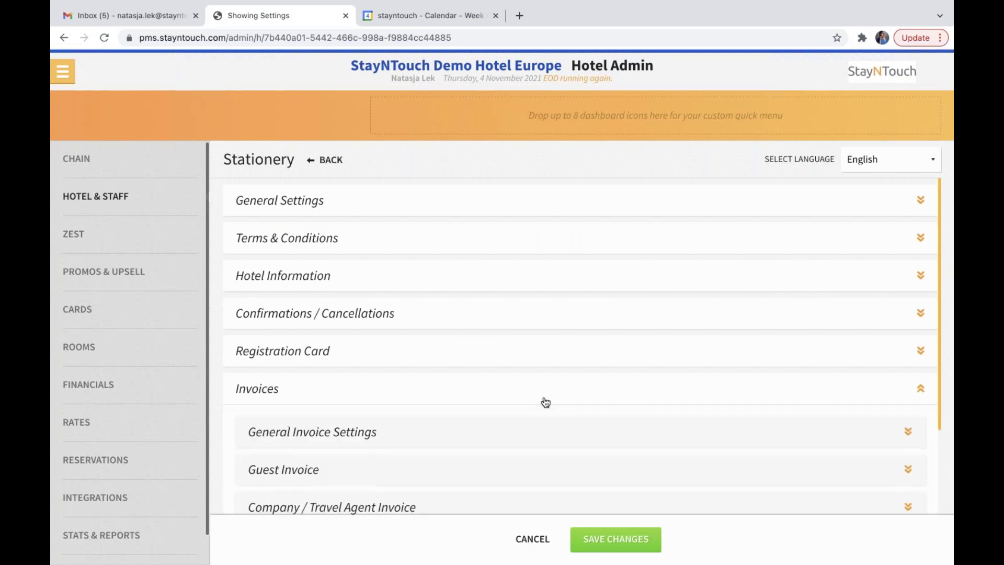
scroll(543, 402, "down", 2)
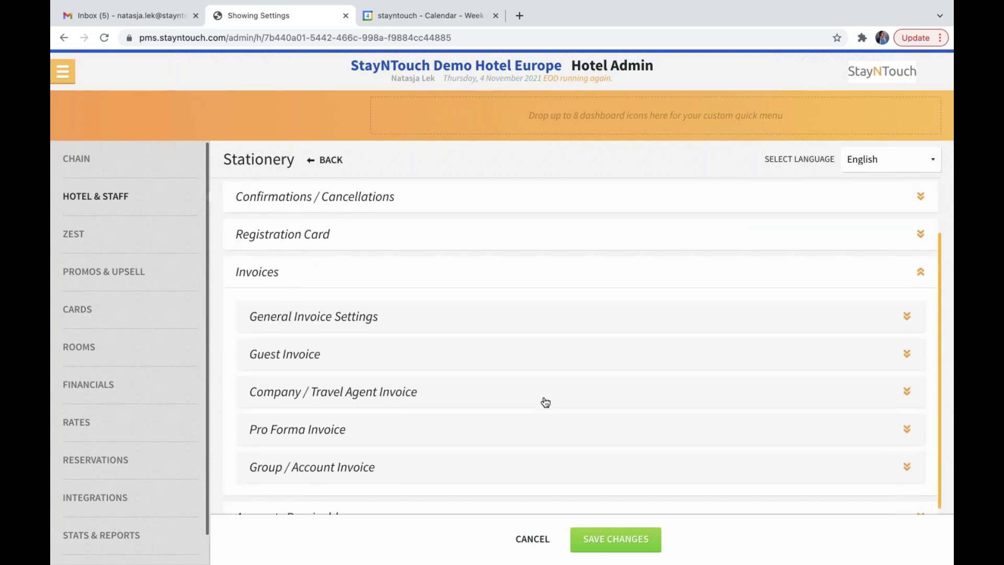
left_click(326, 397)
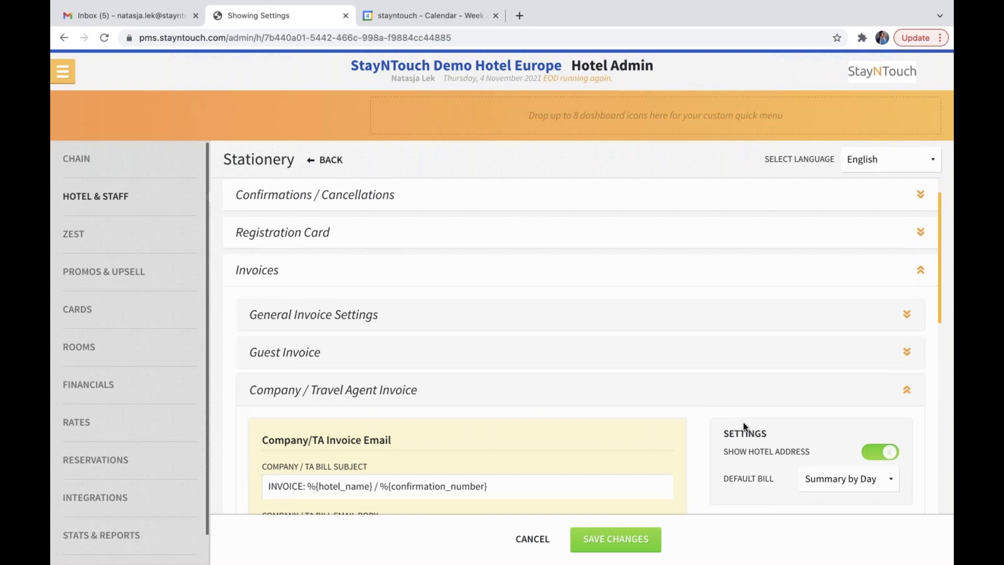
scroll(742, 422, "down", 2)
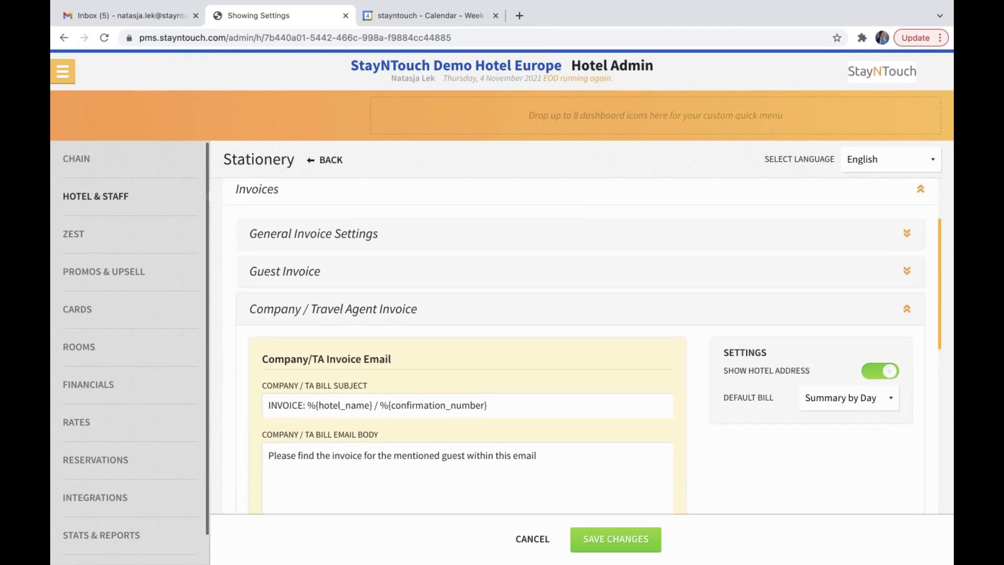
left_click(643, 539)
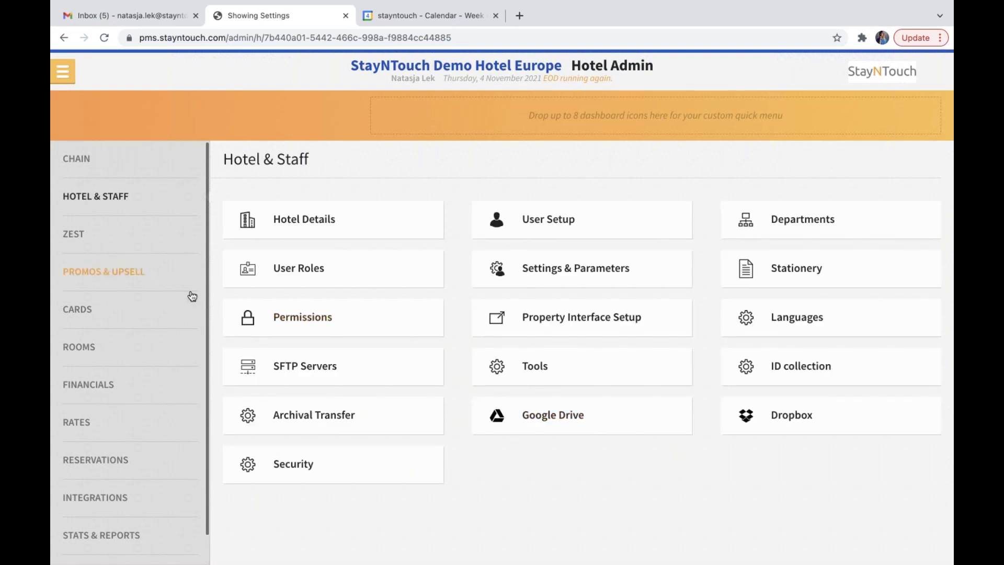
left_click(184, 306)
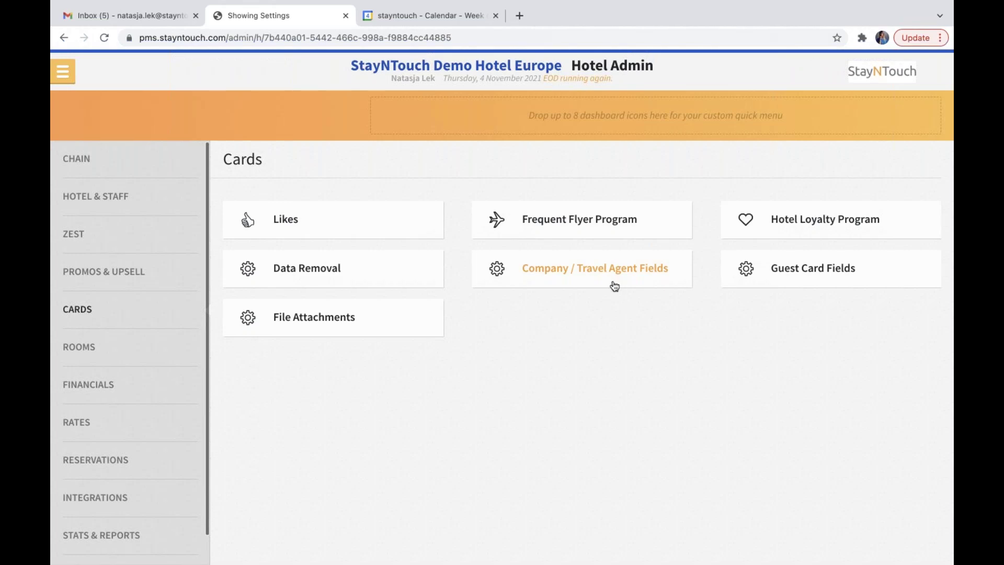
Search the front desk Accounts for "web" and open the transactions of the Webinar Group account
left_click(63, 71)
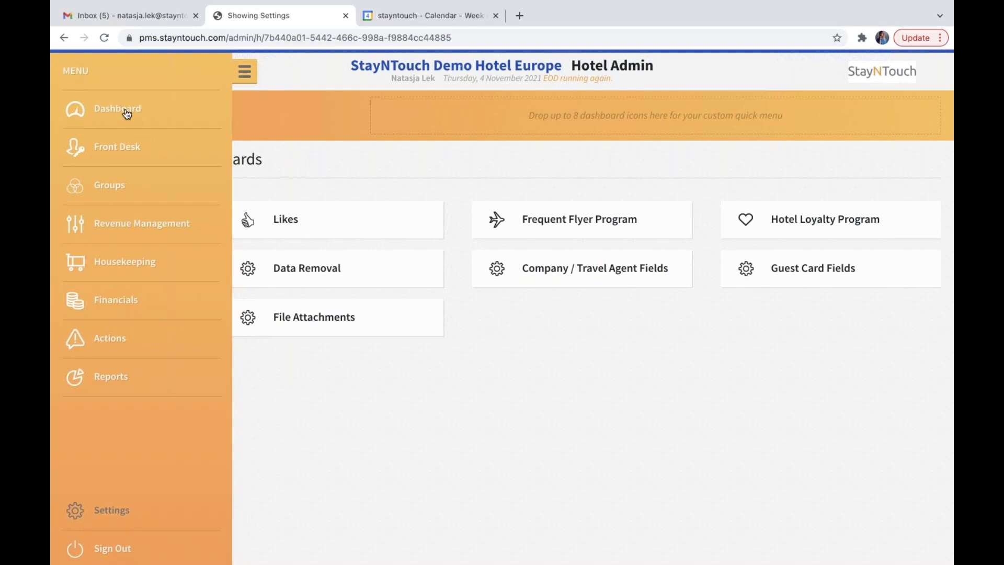
mouse_move(165, 146)
left_click(318, 343)
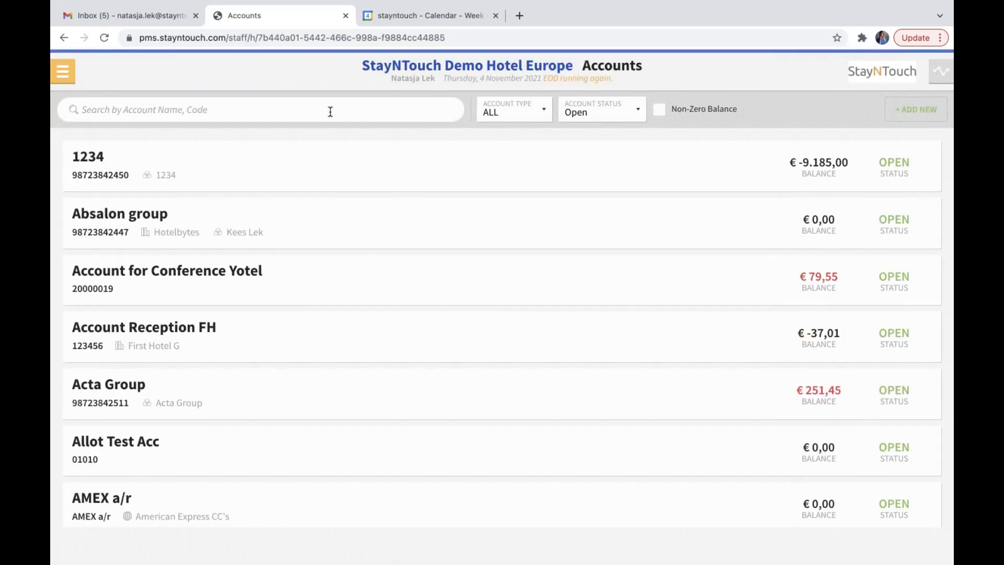
type("web")
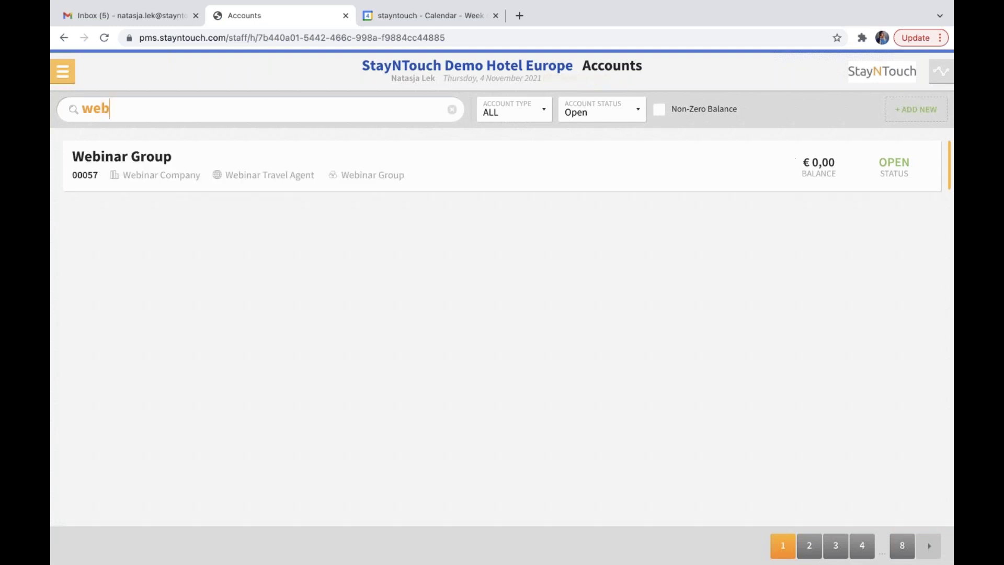
left_click(270, 159)
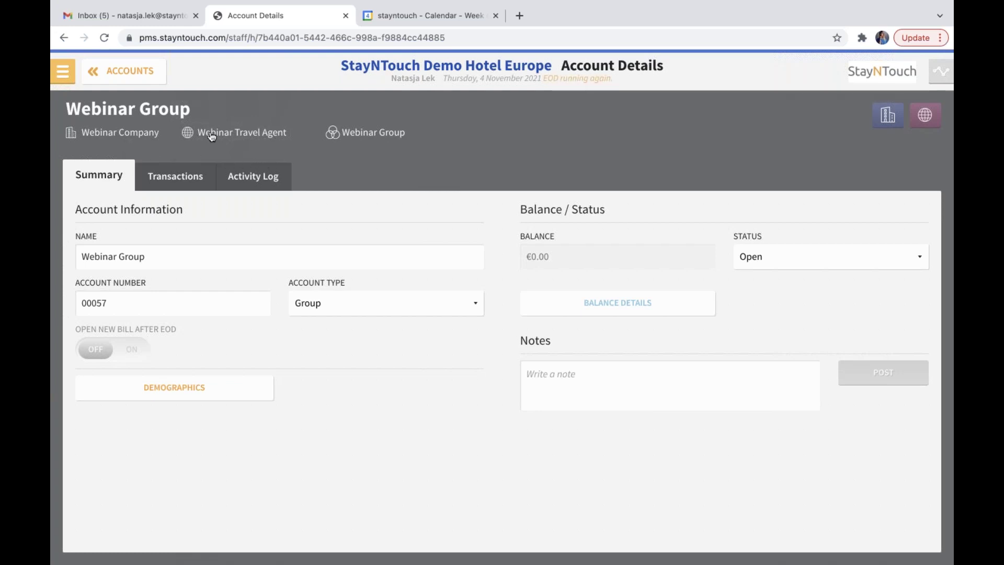
left_click(170, 178)
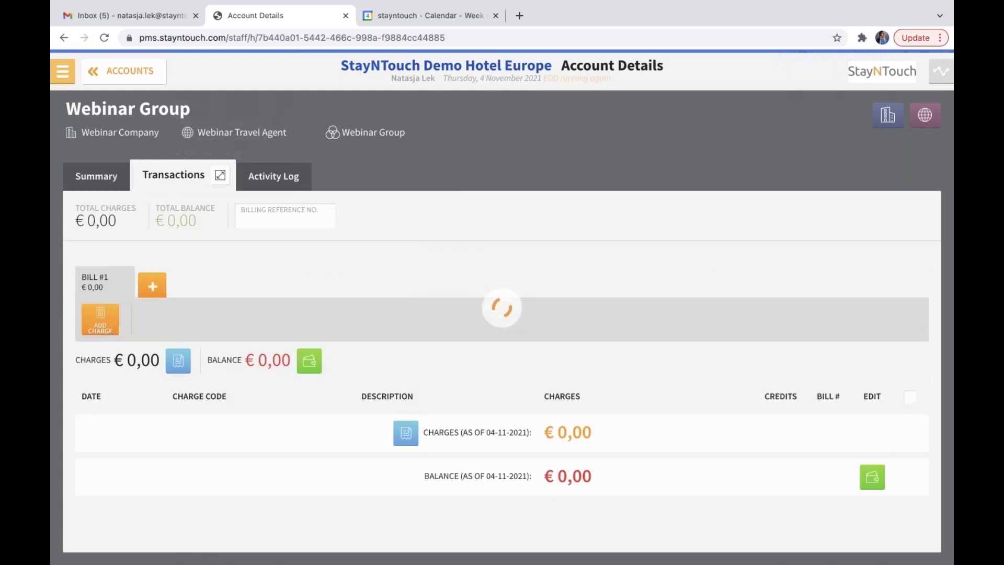
Preview the Bill #1 invoice of Webinar Group generated for the company, inspect its tax number, and close the print preview without saving
left_click(180, 366)
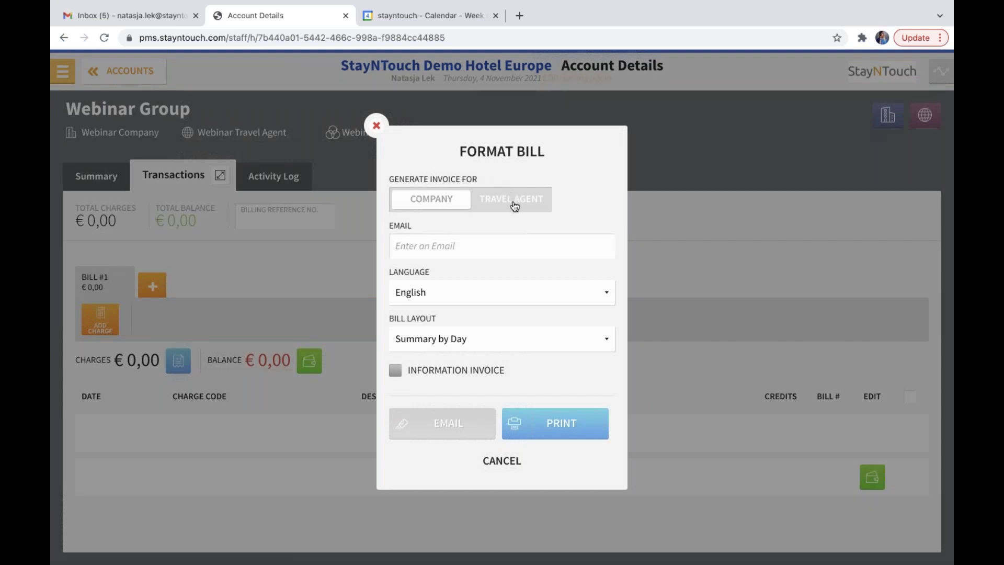
left_click(554, 418)
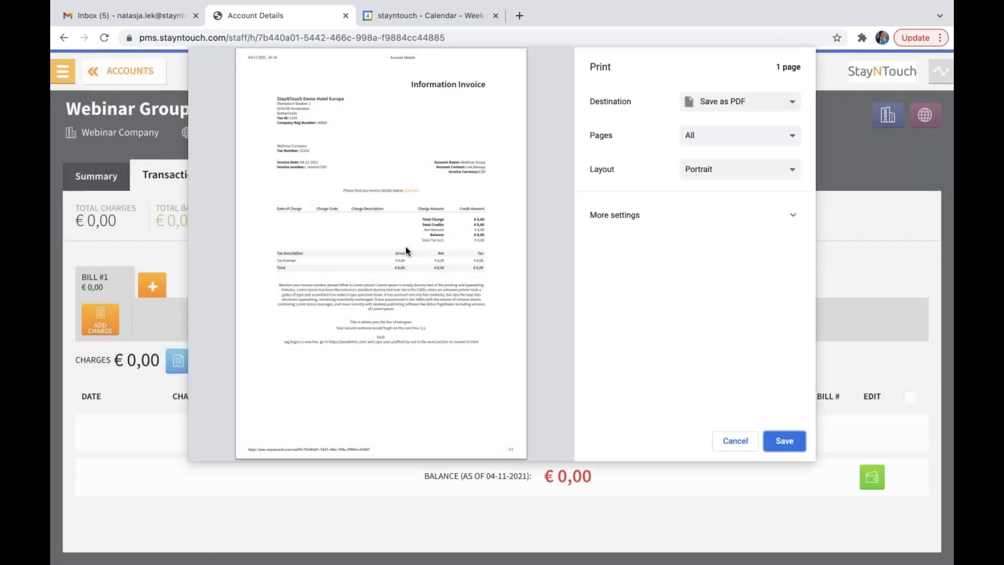
left_click(222, 396)
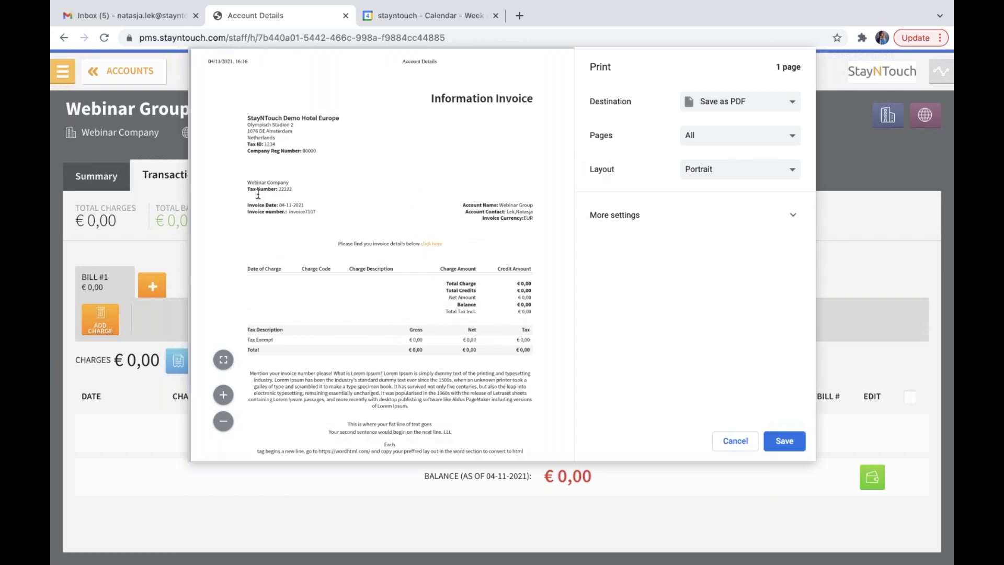
left_click(738, 448)
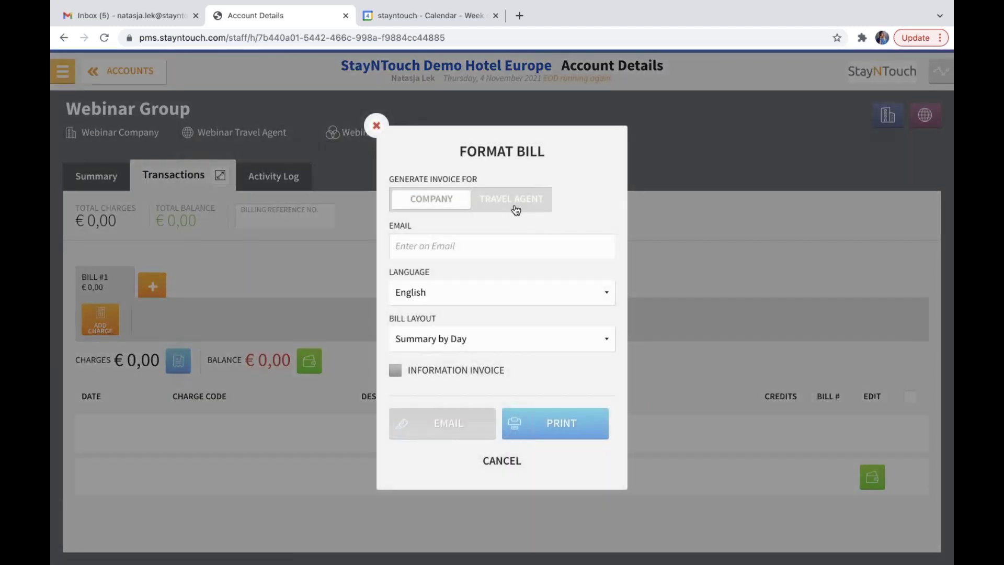
Preview the Bill #1 invoice generated for the travel agent, inspect its tax and AR numbers, and close the print preview without saving
left_click(512, 207)
left_click(553, 421)
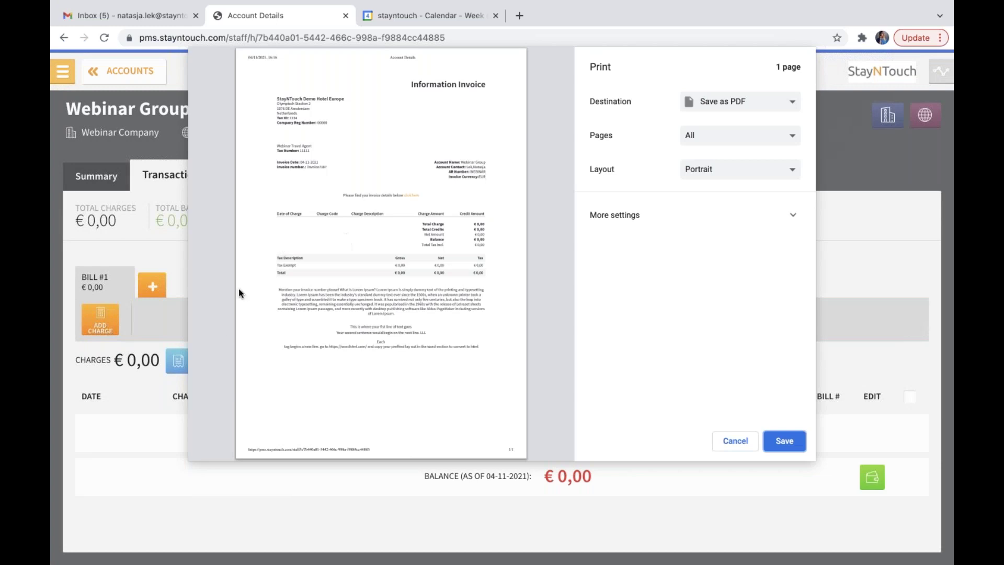
left_click(223, 396)
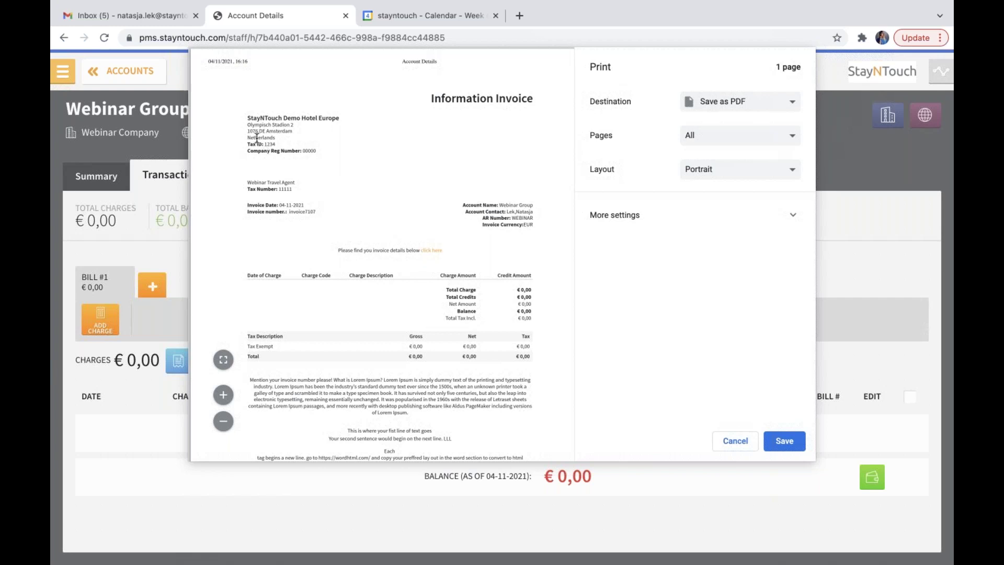
left_click(728, 439)
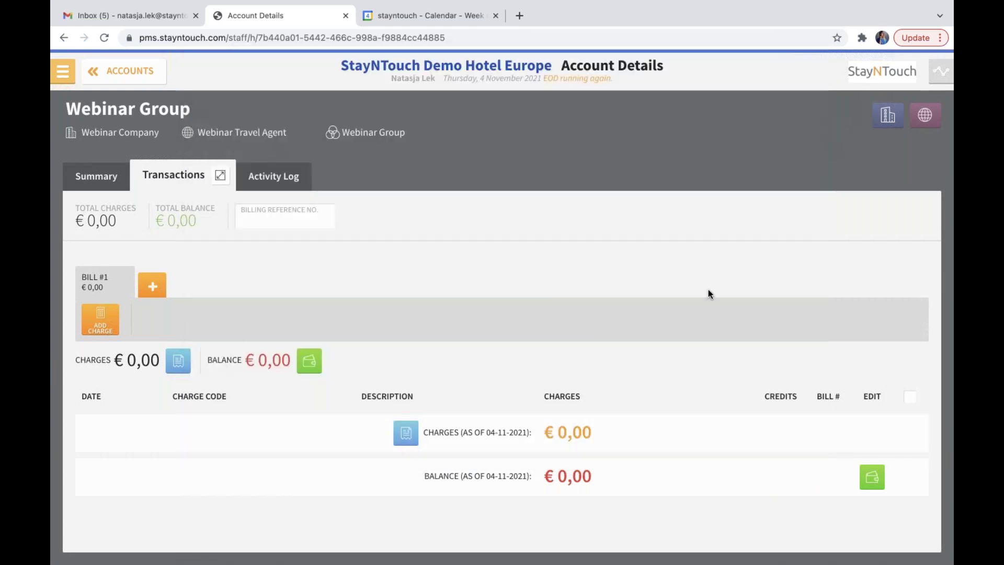